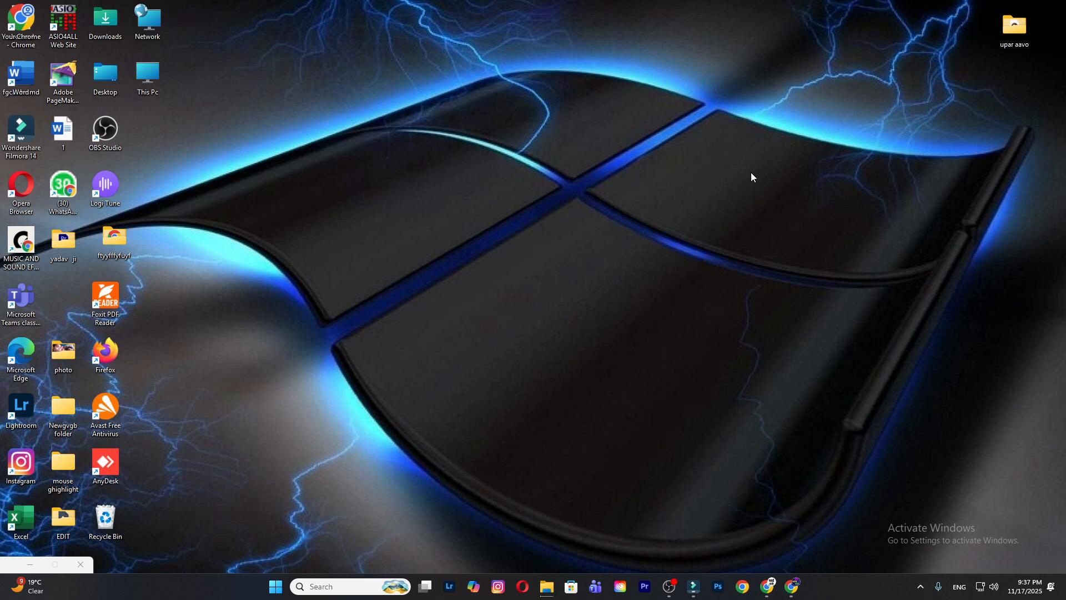
- Refresh the desktop and launch Paint by searching for "MS P"
{"action": "right_click", "coordinate": [600, 176]}
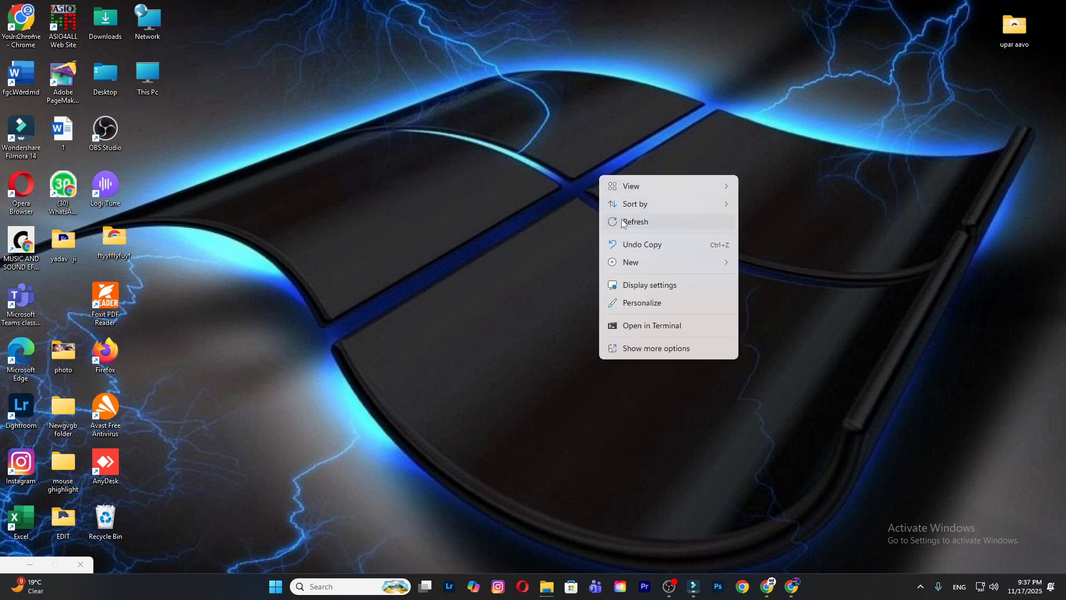
{"action": "left_click", "coordinate": [625, 221]}
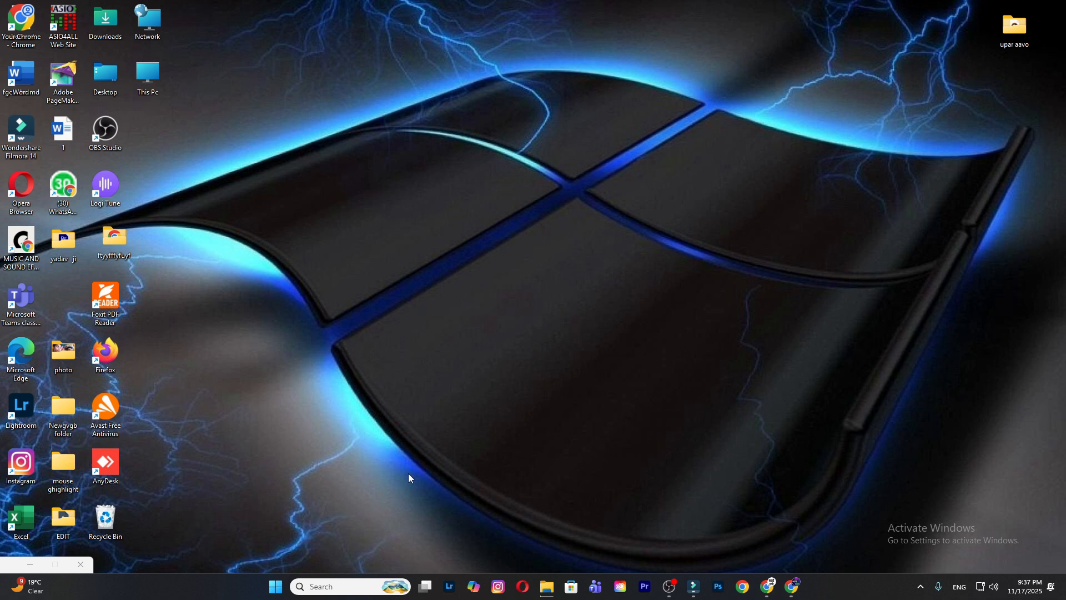
{"action": "left_click", "coordinate": [337, 590]}
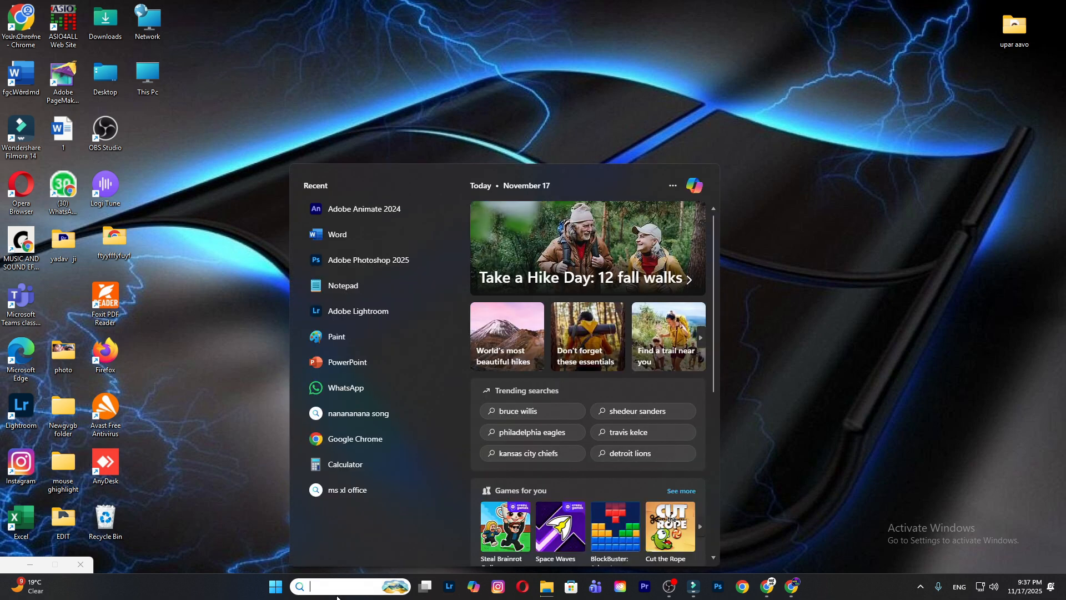
{"action": "type", "text": "MS P"}
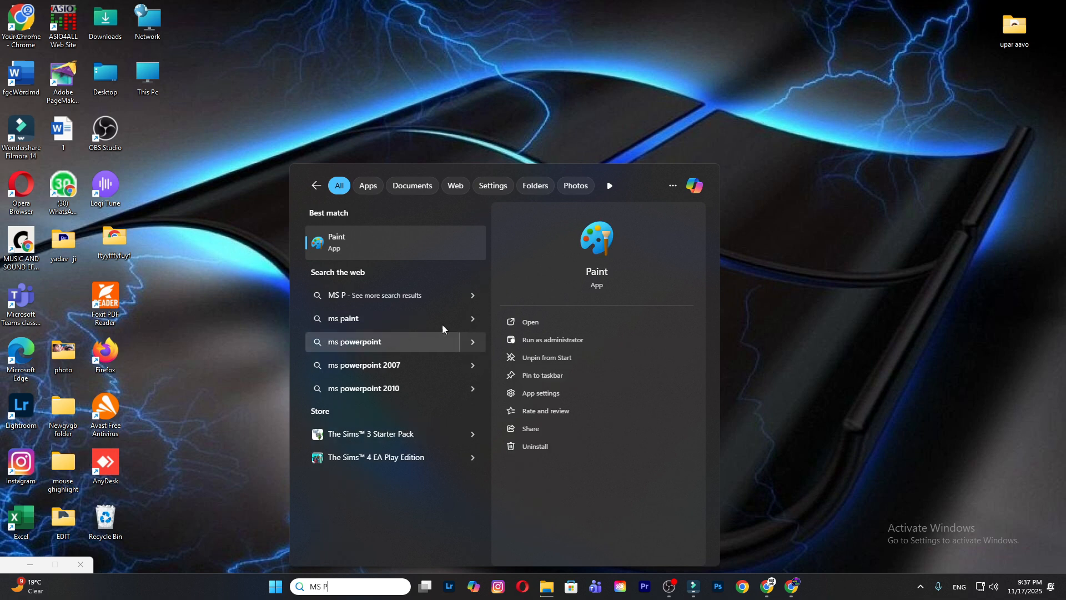
{"action": "left_click", "coordinate": [455, 251]}
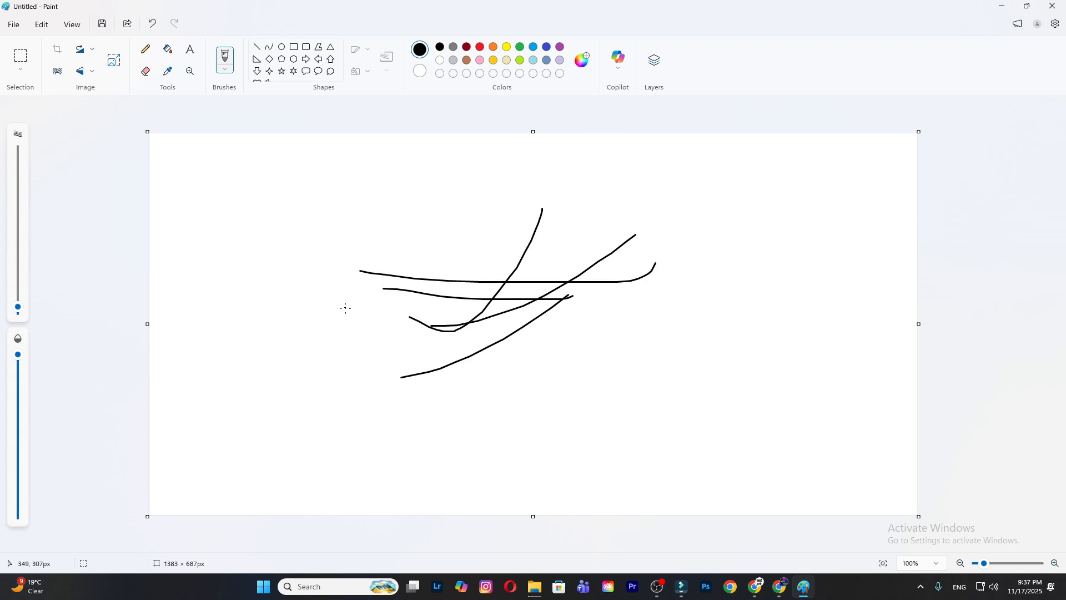
- Draw several crossing freehand black brush strokes across the upper middle of the blank canvas
{"action": "left_click_drag", "start_coordinate": [364, 221], "coordinate": [328, 312]}
{"action": "left_click_drag", "start_coordinate": [286, 241], "coordinate": [455, 272]}
{"action": "left_click_drag", "start_coordinate": [496, 216], "coordinate": [411, 317]}
{"action": "left_click_drag", "start_coordinate": [347, 289], "coordinate": [497, 286]}
{"action": "left_click_drag", "start_coordinate": [555, 216], "coordinate": [471, 303]}
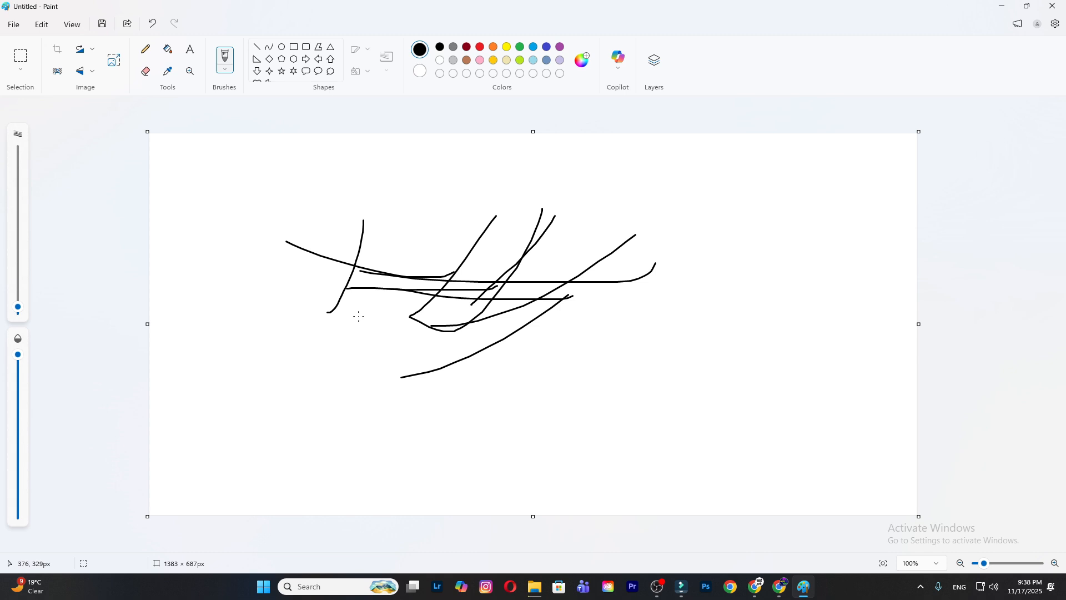
- Undo all the brush strokes until the canvas is blank
{"action": "key", "text": "ctrl+z"}
{"action": "key", "text": "ctrl+z"}
{"action": "key", "text": "ctrl+z"}
{"action": "key", "text": "ctrl+z"}
{"action": "key", "text": "ctrl+z"}
{"action": "key", "text": "ctrl+z"}
{"action": "key", "text": "ctrl+z"}
{"action": "key", "text": "ctrl+z"}
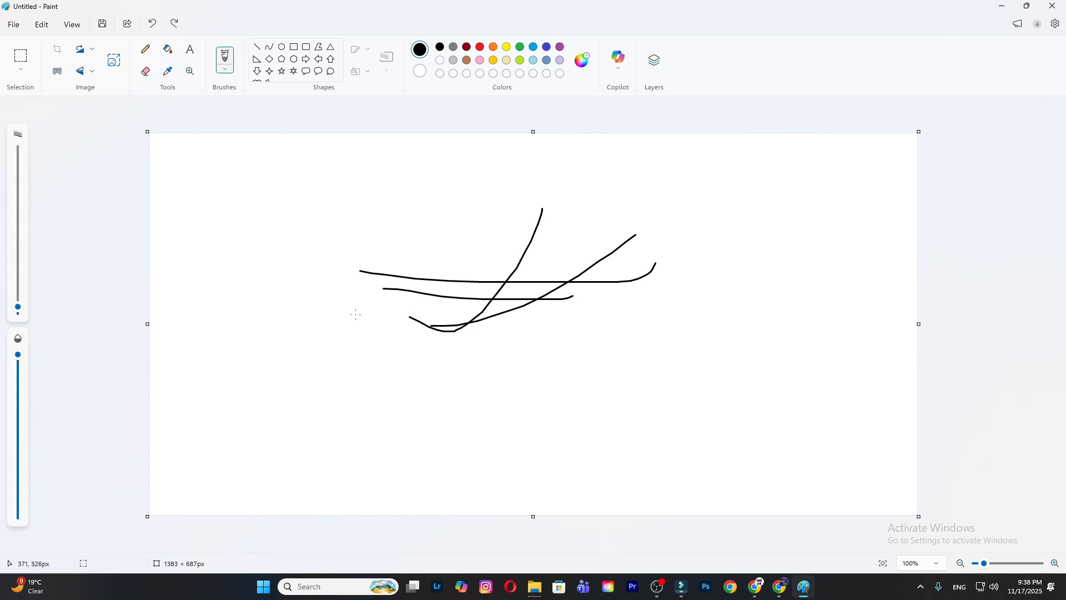
{"action": "key", "text": "ctrl+z"}
{"action": "key", "text": "ctrl+z"}
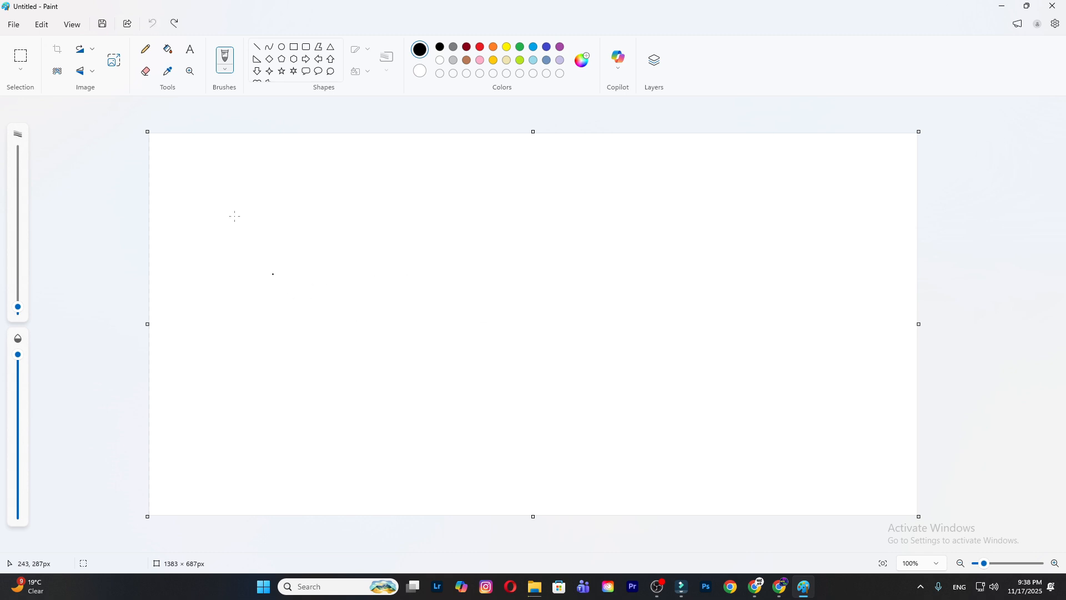
- Draw a black J-shaped hook and a few long crossing brush strokes beside it on the canvas
{"action": "left_click_drag", "start_coordinate": [315, 210], "coordinate": [235, 338]}
{"action": "mouse_move", "coordinate": [337, 279]}
{"action": "left_mouse_down"}
{"action": "mouse_move", "coordinate": [572, 220]}
{"action": "mouse_move", "coordinate": [436, 309]}
{"action": "left_mouse_up"}
{"action": "left_click_drag", "start_coordinate": [430, 284], "coordinate": [708, 274]}
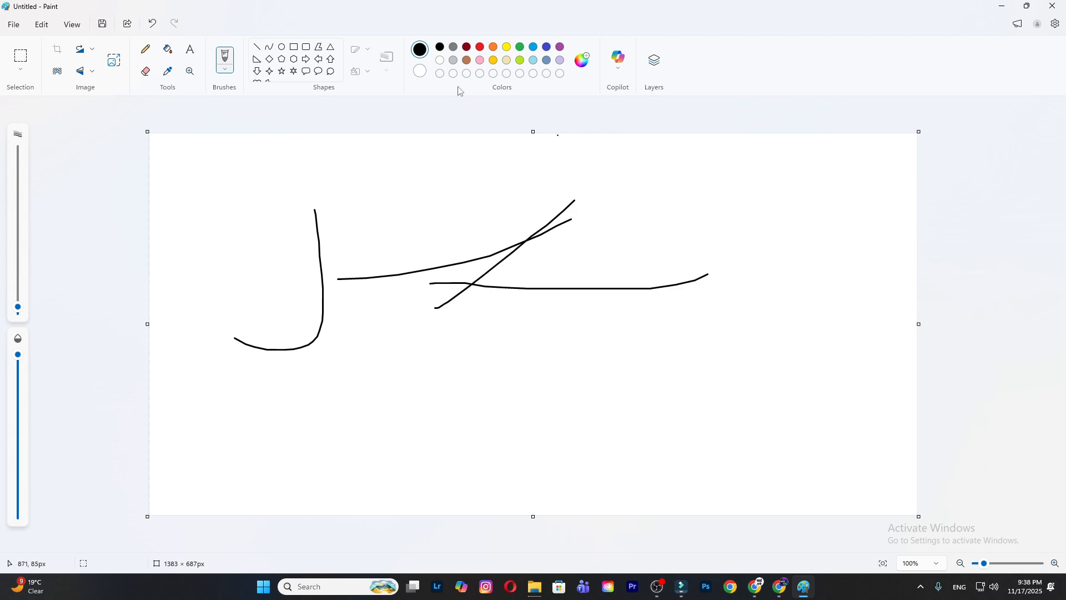
- Try to start a new image and dismiss the save prompt without choosing to save or discard
{"action": "left_click", "coordinate": [13, 25]}
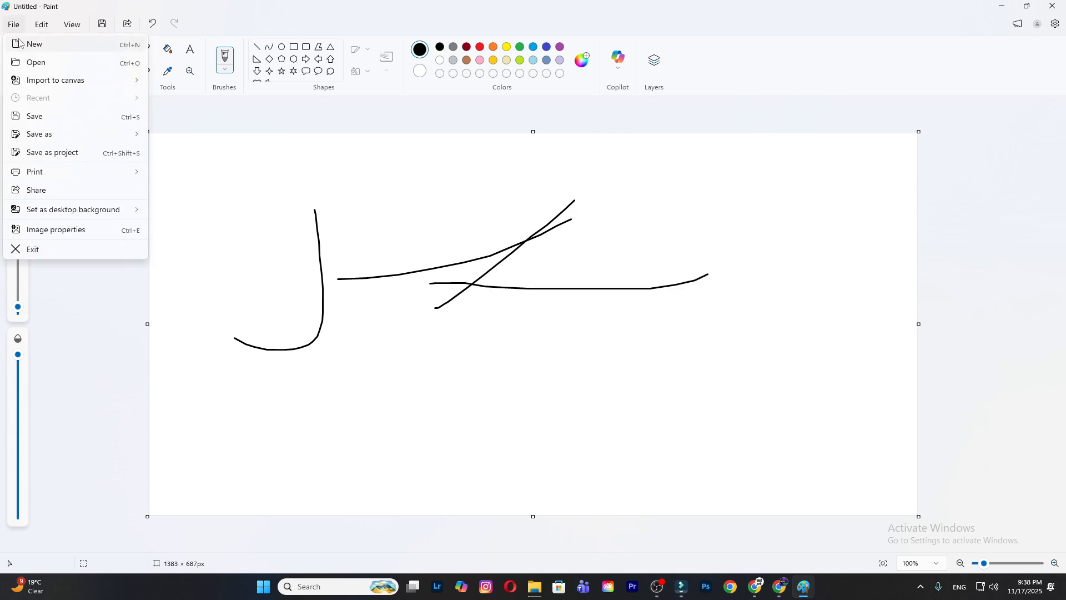
{"action": "left_click", "coordinate": [21, 44]}
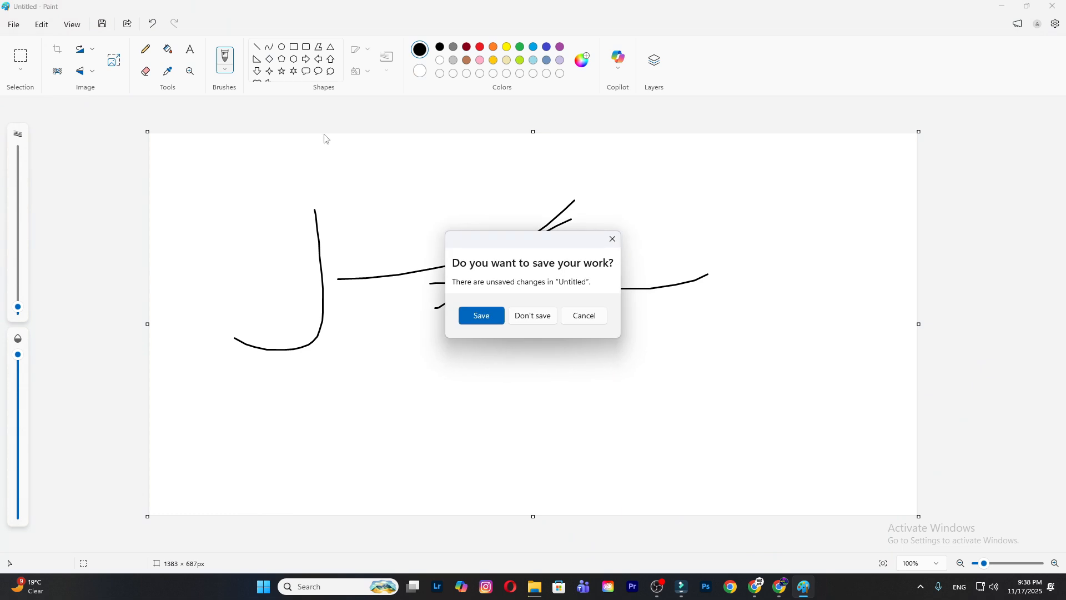
{"action": "left_click", "coordinate": [612, 238]}
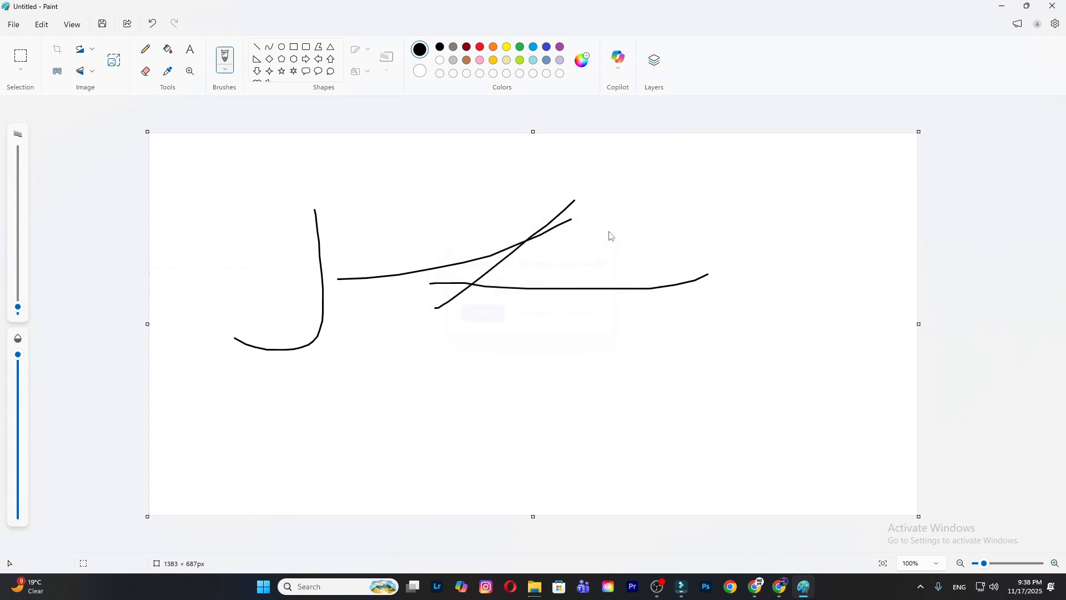
{"action": "left_click", "coordinate": [12, 25]}
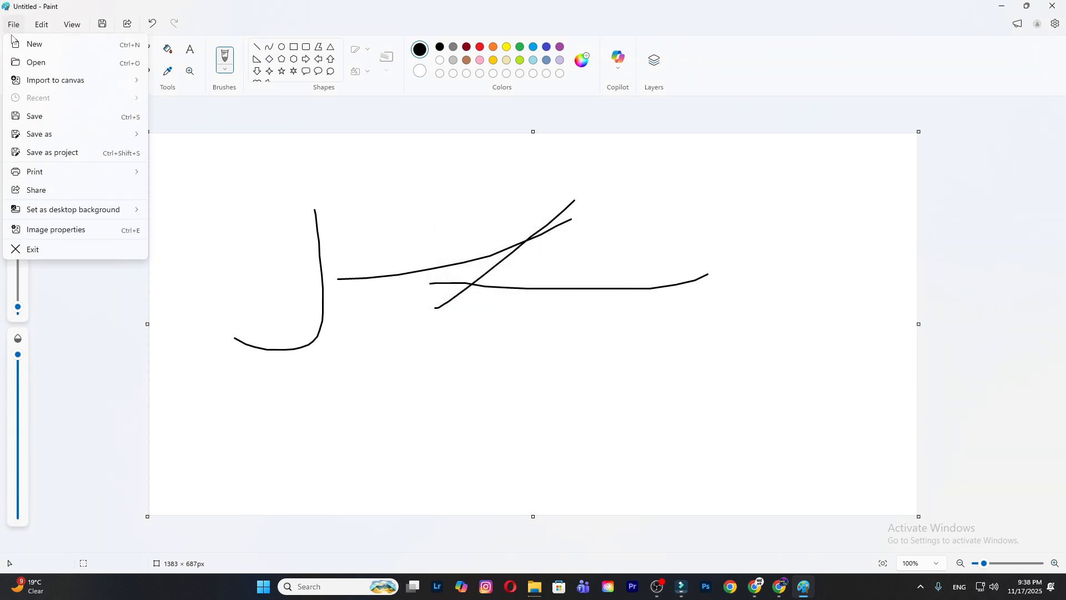
{"action": "left_click", "coordinate": [35, 62]}
{"action": "scroll", "coordinate": [438, 255], "scroll_direction": "down", "scroll_amount": 5}
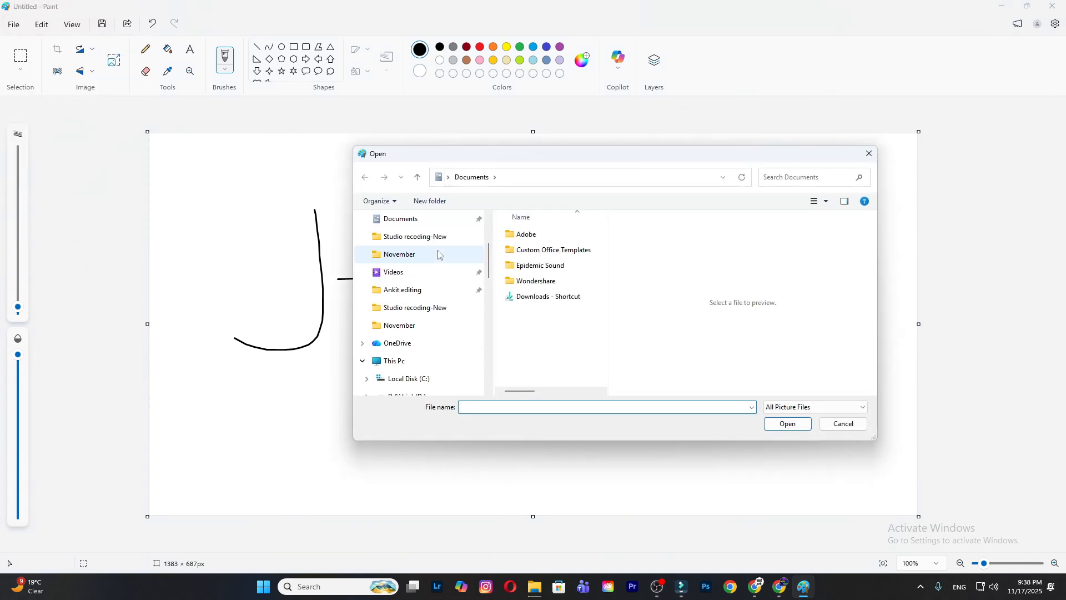
{"action": "scroll", "coordinate": [438, 259], "scroll_direction": "up", "scroll_amount": 5}
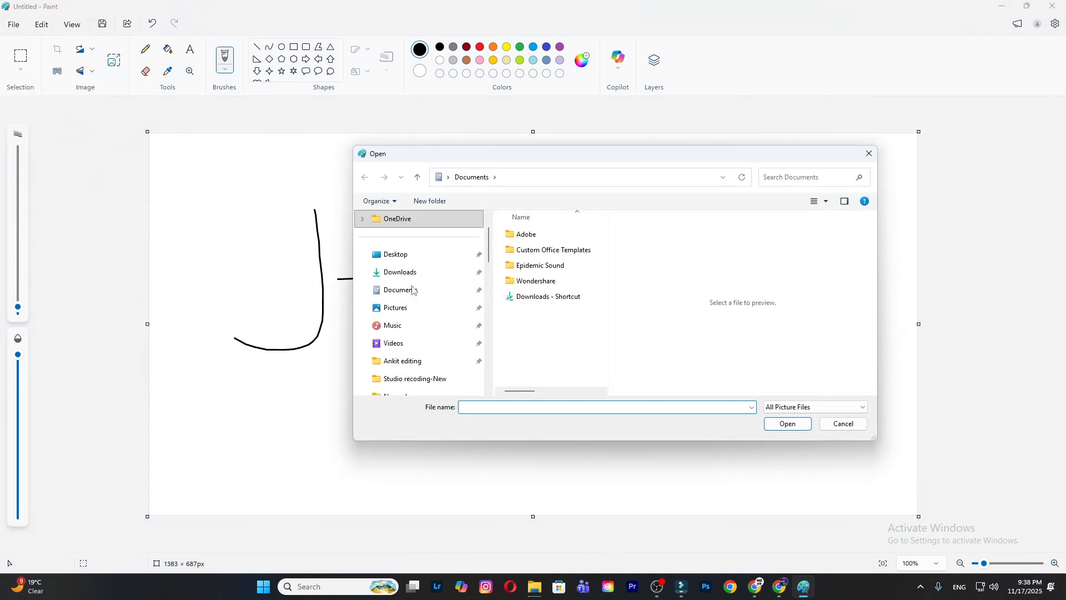
{"action": "left_click", "coordinate": [405, 273]}
{"action": "double_click", "coordinate": [524, 253]}
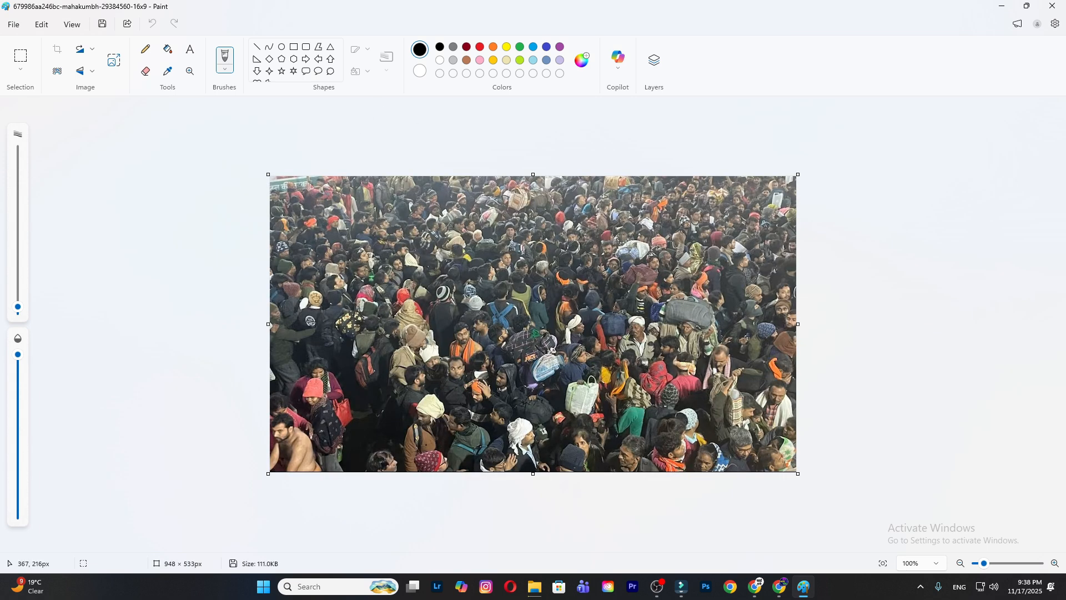
- Start a new blank image and save it as a Paint project named Untitled in the Downloads folder
{"action": "key", "text": "ctrl+n"}
{"action": "left_click", "coordinate": [14, 24]}
{"action": "mouse_move", "coordinate": [43, 104]}
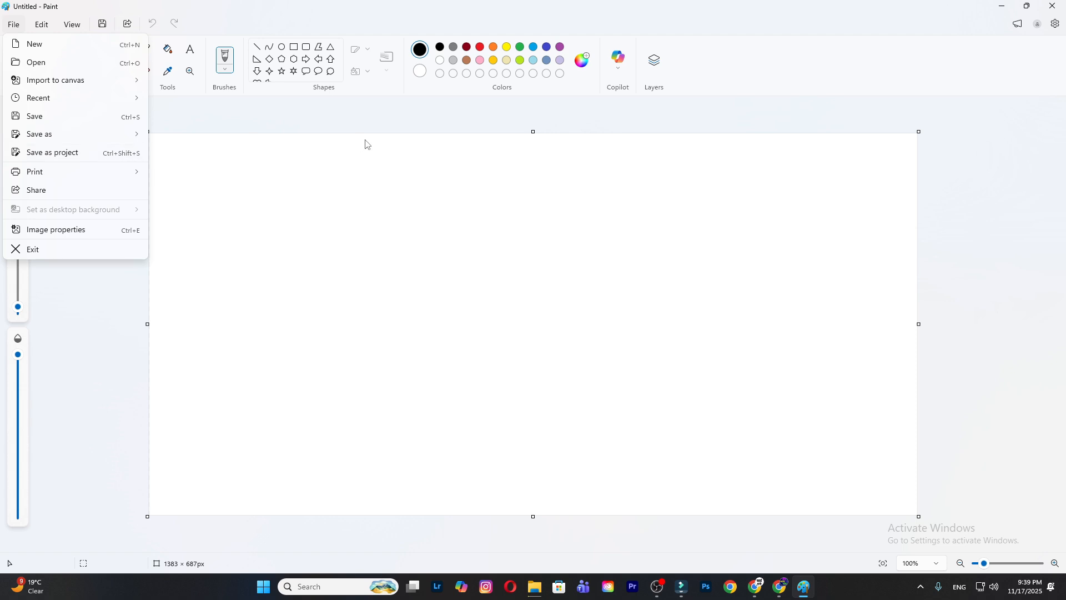
{"action": "mouse_move", "coordinate": [42, 134]}
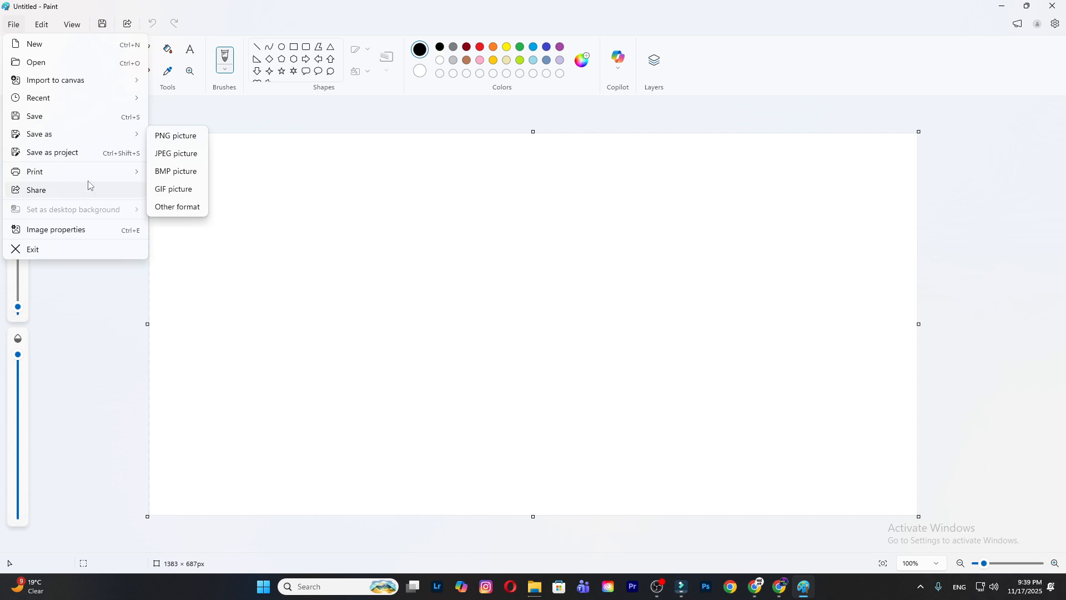
{"action": "left_click", "coordinate": [96, 153]}
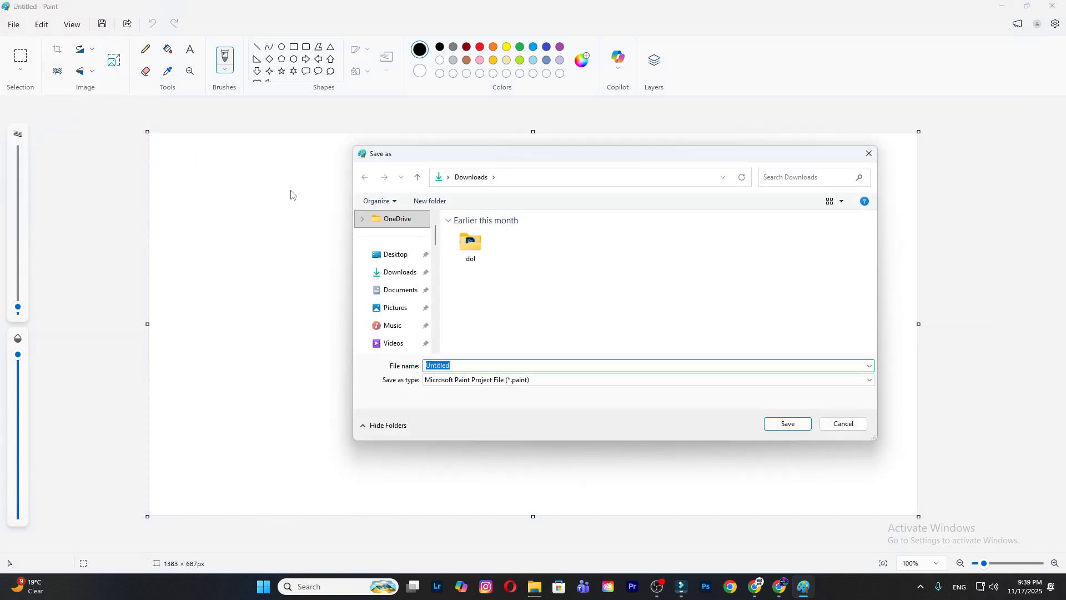
{"action": "left_click", "coordinate": [389, 273]}
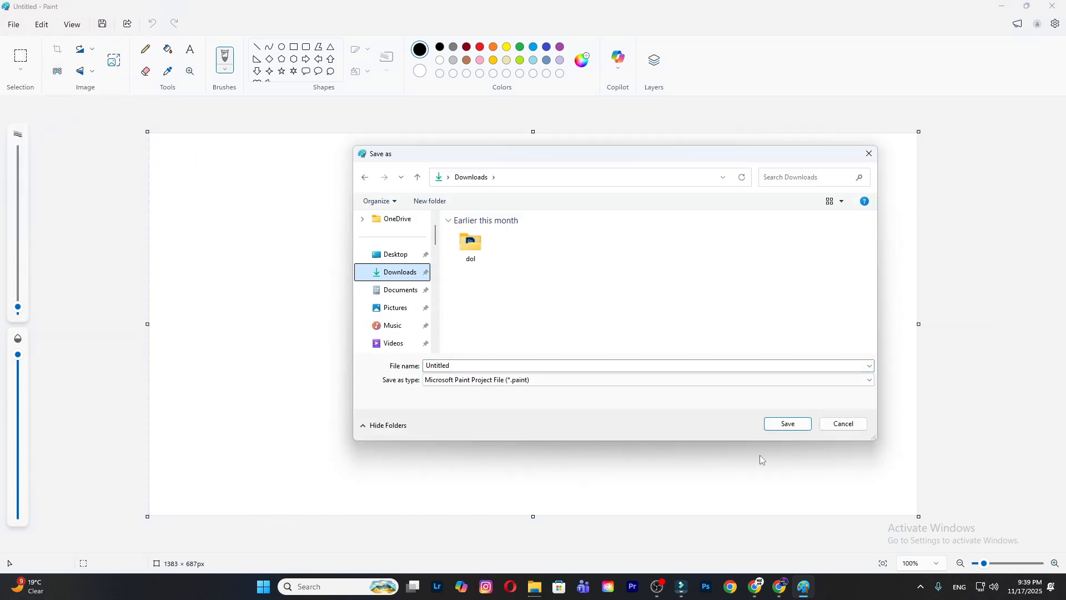
{"action": "left_click", "coordinate": [789, 425]}
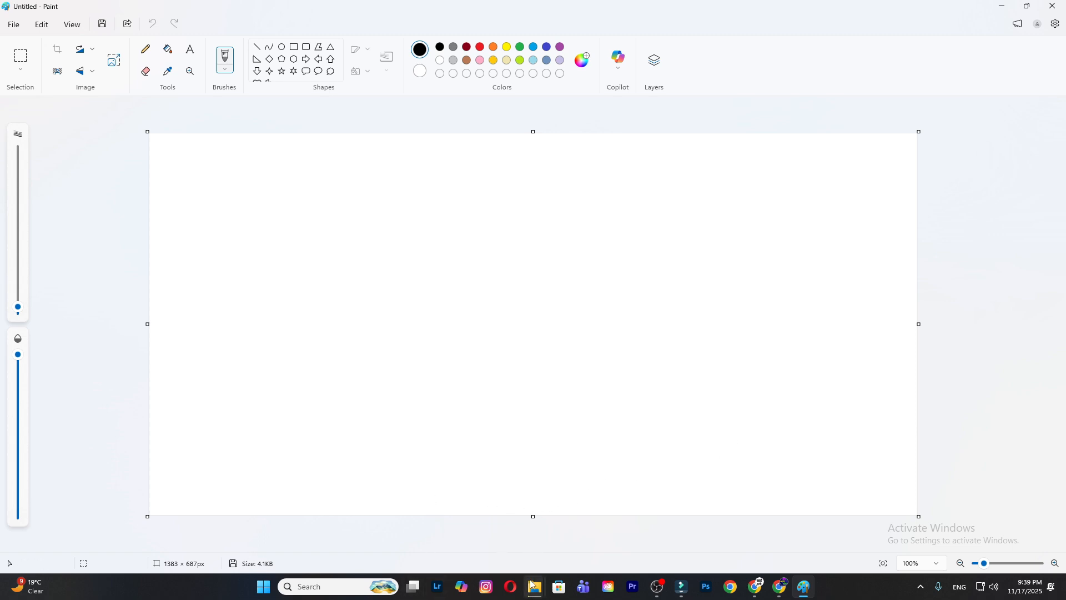
- Switch to File Explorer to check the Downloads folder for the saved project, and return to Paint
{"action": "mouse_move", "coordinate": [535, 587]}
{"action": "left_click", "coordinate": [517, 563]}
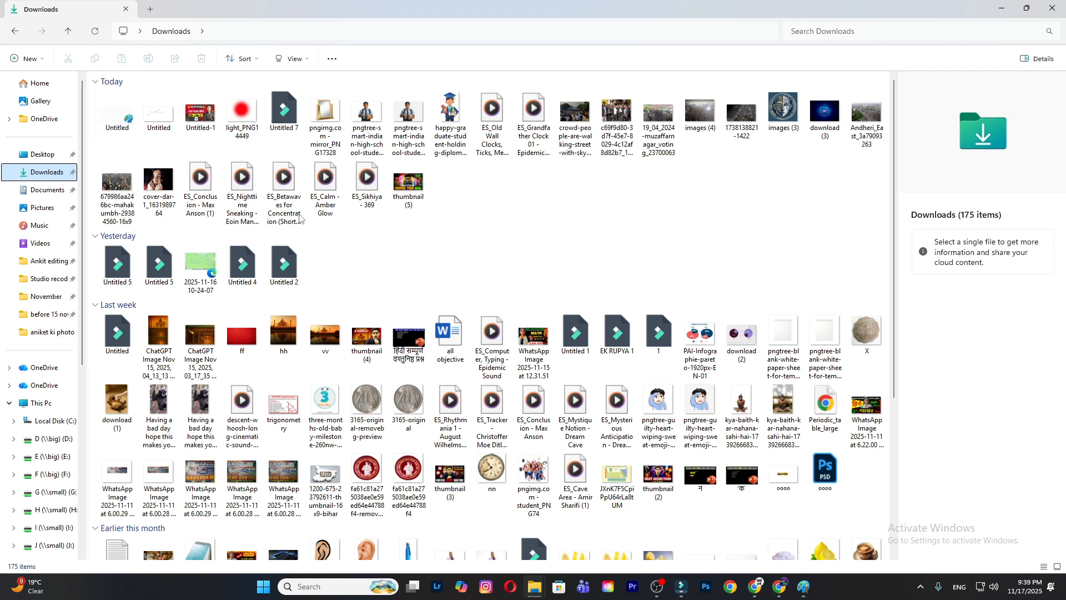
{"action": "left_click", "coordinate": [804, 586]}
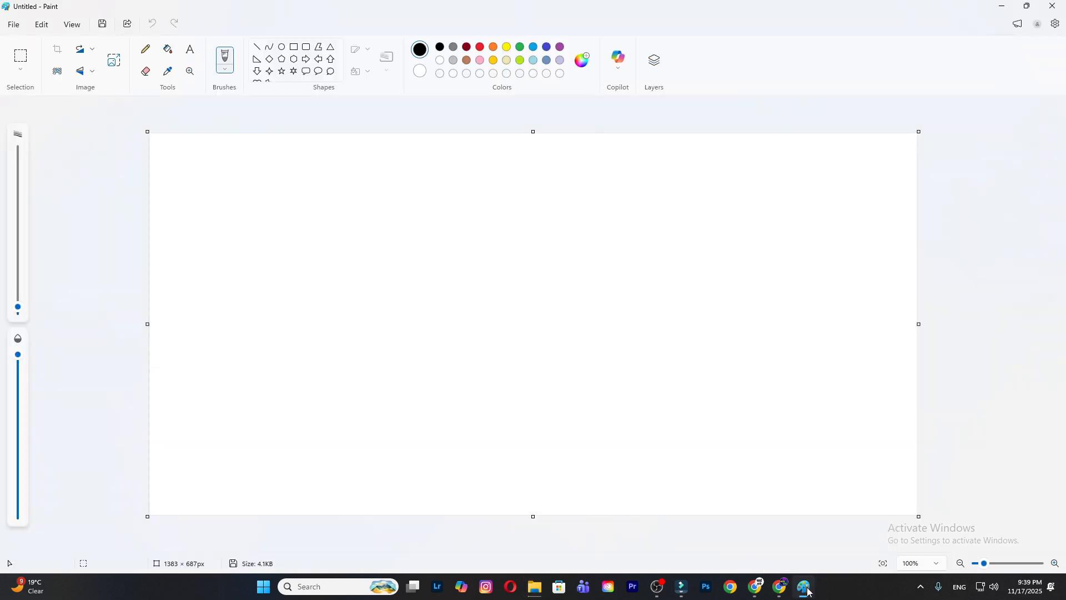
- Review the Print options, and open the Share window for the image and close it
{"action": "left_click", "coordinate": [10, 28]}
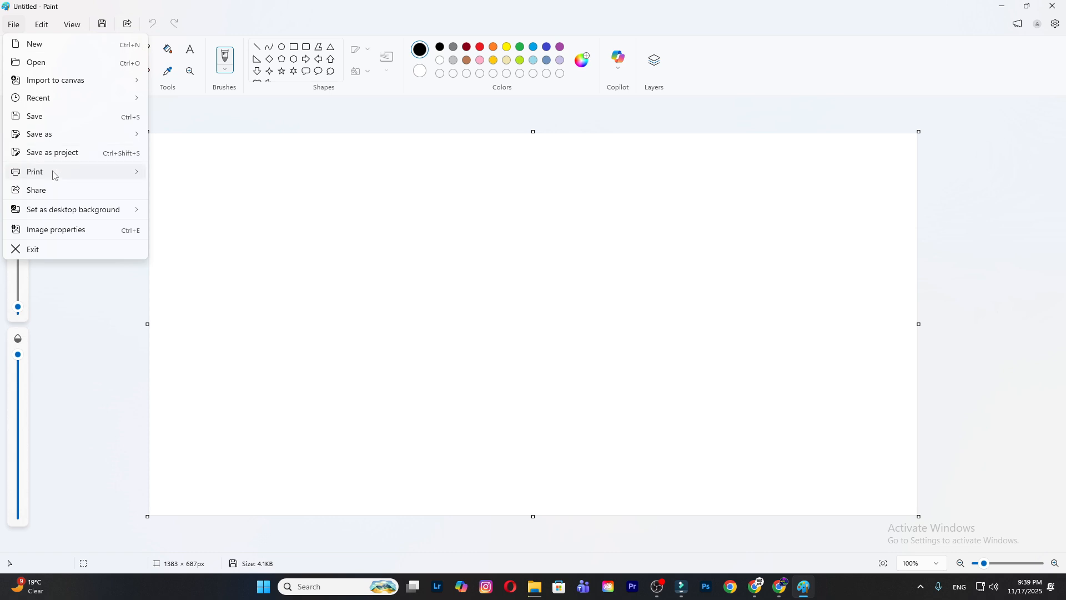
{"action": "mouse_move", "coordinate": [52, 171]}
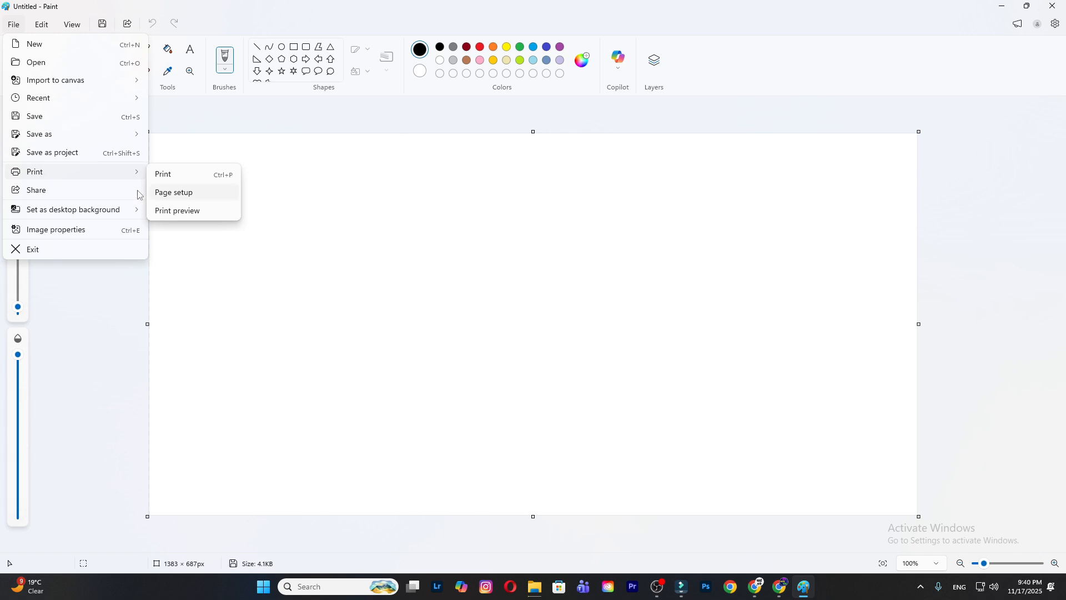
{"action": "mouse_move", "coordinate": [96, 179]}
{"action": "left_click", "coordinate": [89, 196]}
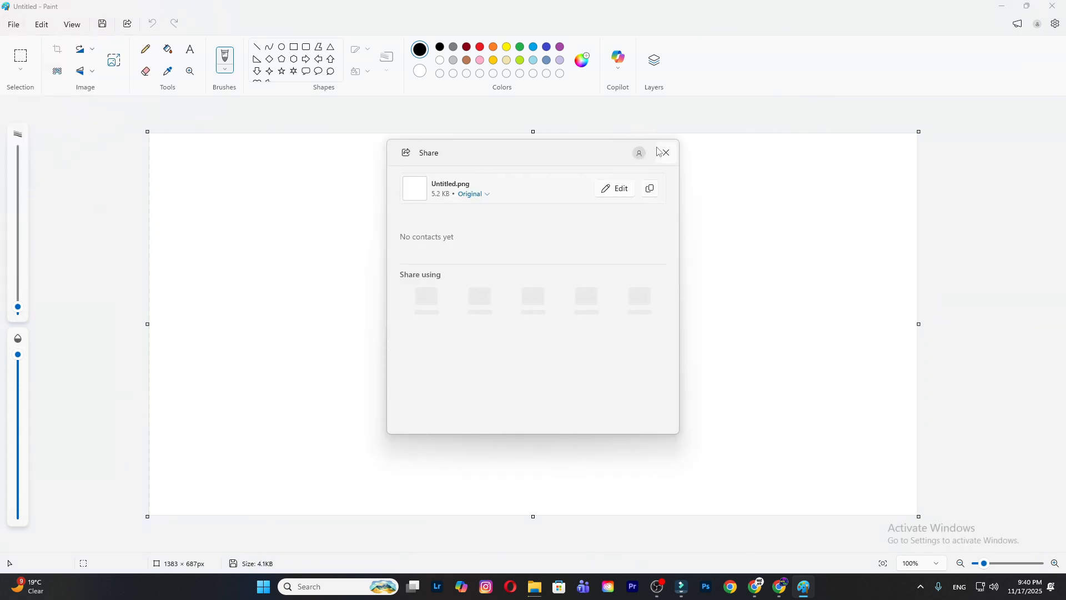
{"action": "left_click", "coordinate": [661, 152]}
- Draw four freehand diagonal black brush strokes crossing each other in the upper-left half of the canvas
{"action": "left_click", "coordinate": [14, 26]}
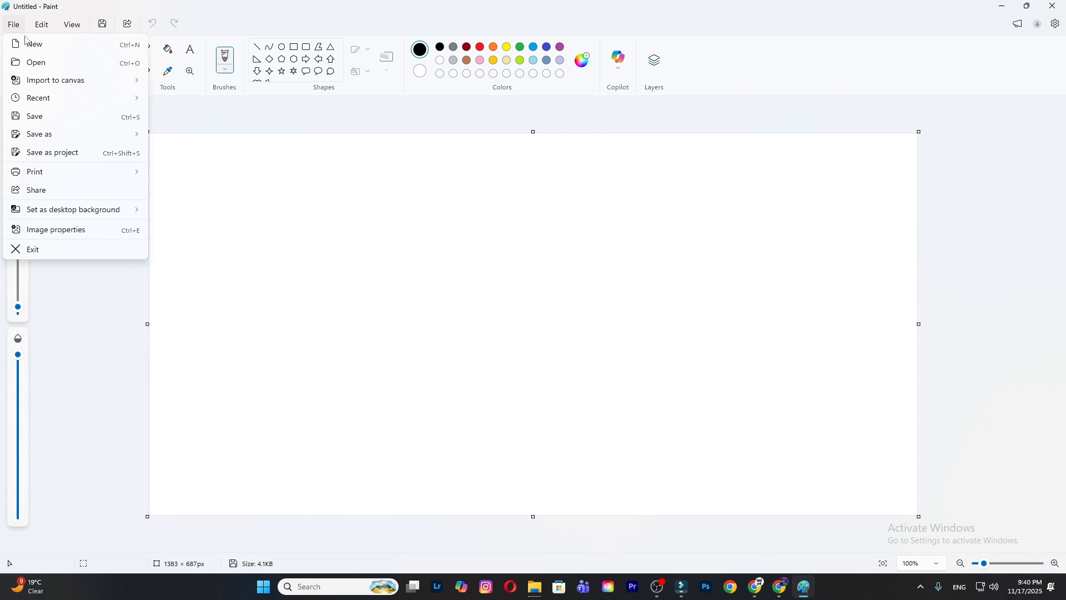
{"action": "left_click", "coordinate": [359, 178]}
{"action": "left_click_drag", "start_coordinate": [336, 276], "coordinate": [408, 239]}
{"action": "left_click_drag", "start_coordinate": [451, 200], "coordinate": [278, 317]}
{"action": "left_click_drag", "start_coordinate": [295, 298], "coordinate": [468, 249]}
{"action": "left_click_drag", "start_coordinate": [506, 206], "coordinate": [350, 300]}
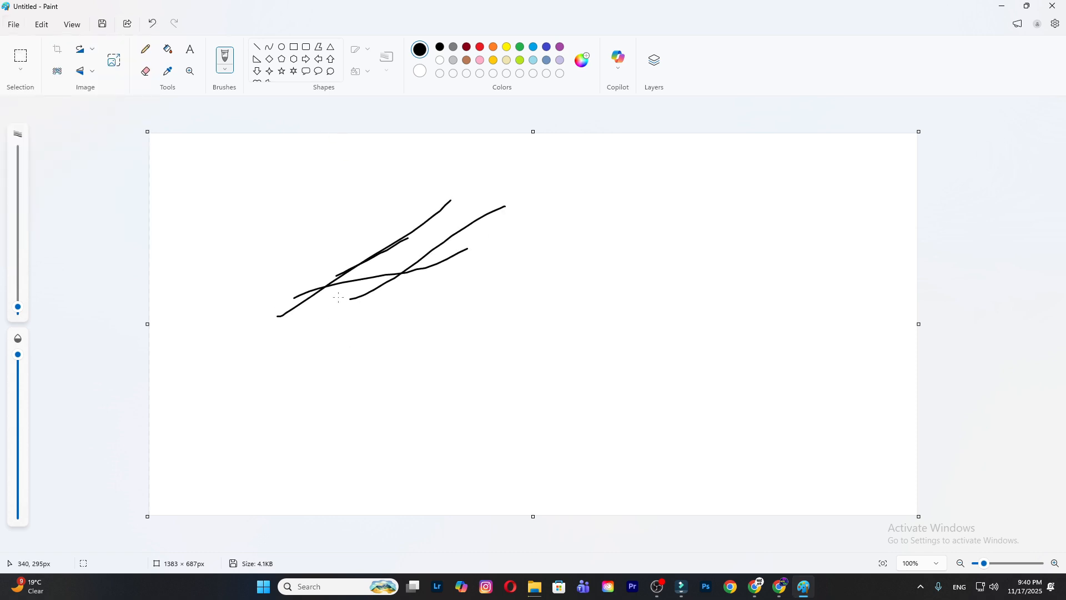
- Review the desktop background options Fill, Tile and Center without applying any
{"action": "left_click", "coordinate": [13, 25]}
{"action": "mouse_move", "coordinate": [56, 208]}
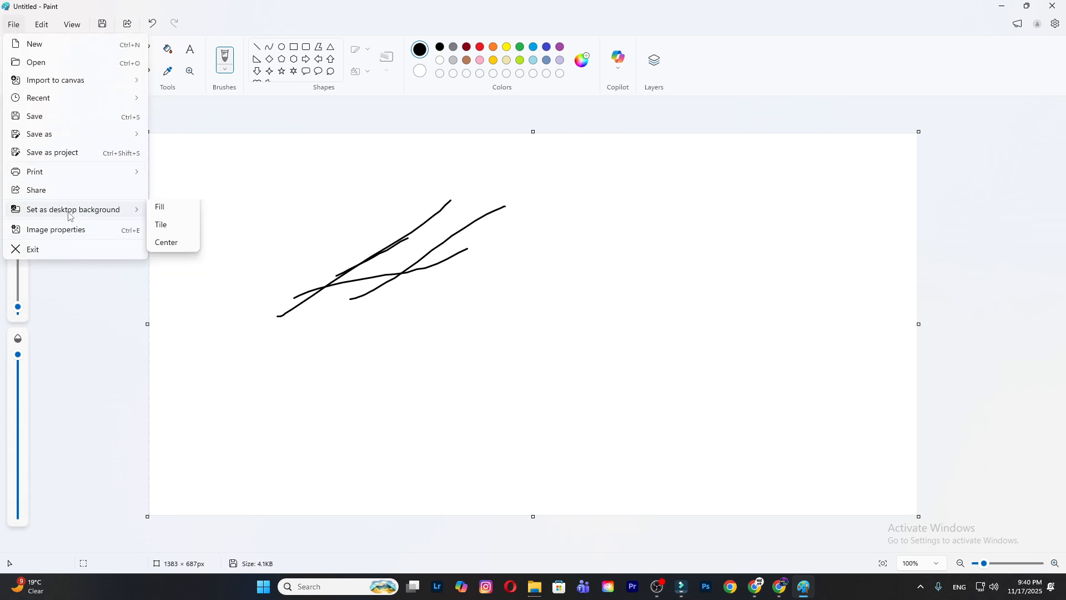
{"action": "left_click", "coordinate": [451, 312]}
- Add three more freehand black brush strokes across the existing scribble
{"action": "left_click_drag", "start_coordinate": [480, 227], "coordinate": [347, 364]}
{"action": "left_click_drag", "start_coordinate": [305, 303], "coordinate": [510, 240]}
{"action": "left_click_drag", "start_coordinate": [361, 264], "coordinate": [511, 224]}
- Try to exit the program with the drawing unsaved, and cancel at the save prompt
{"action": "left_click", "coordinate": [17, 27]}
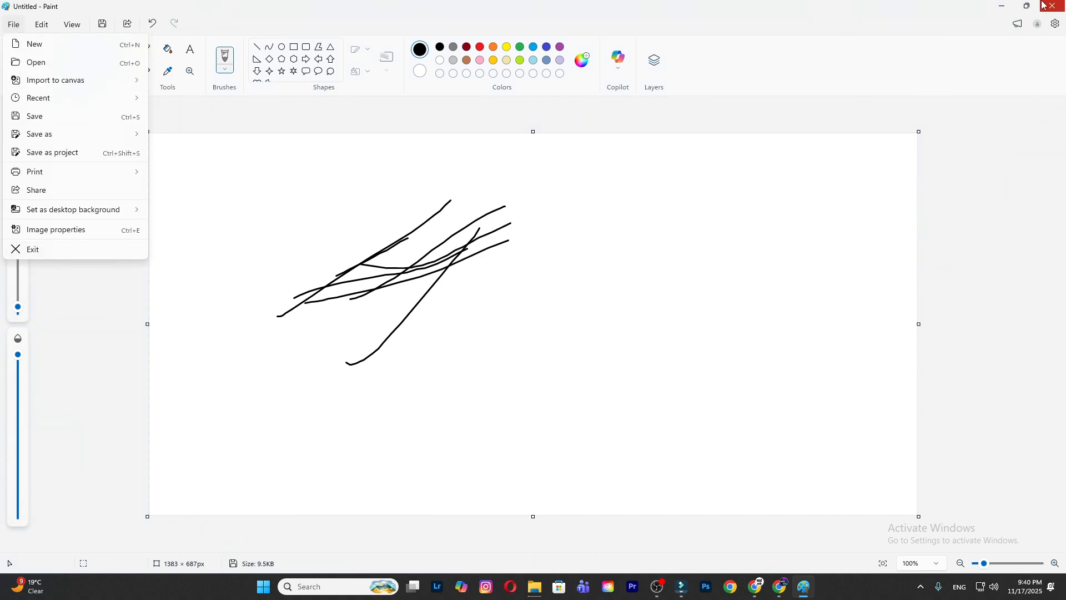
{"action": "left_click", "coordinate": [549, 348]}
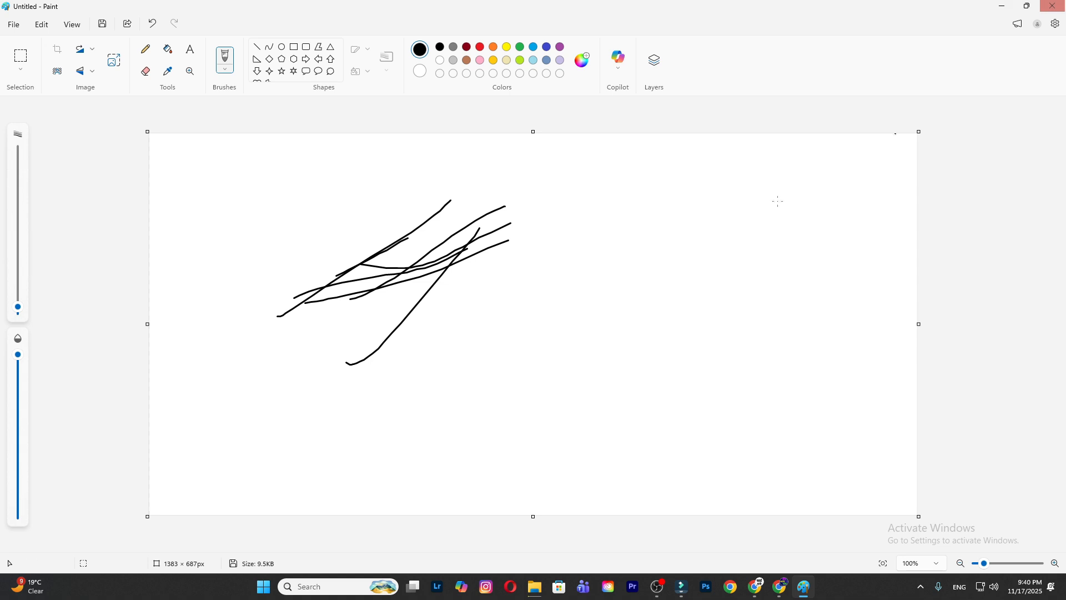
{"action": "left_click", "coordinate": [14, 29]}
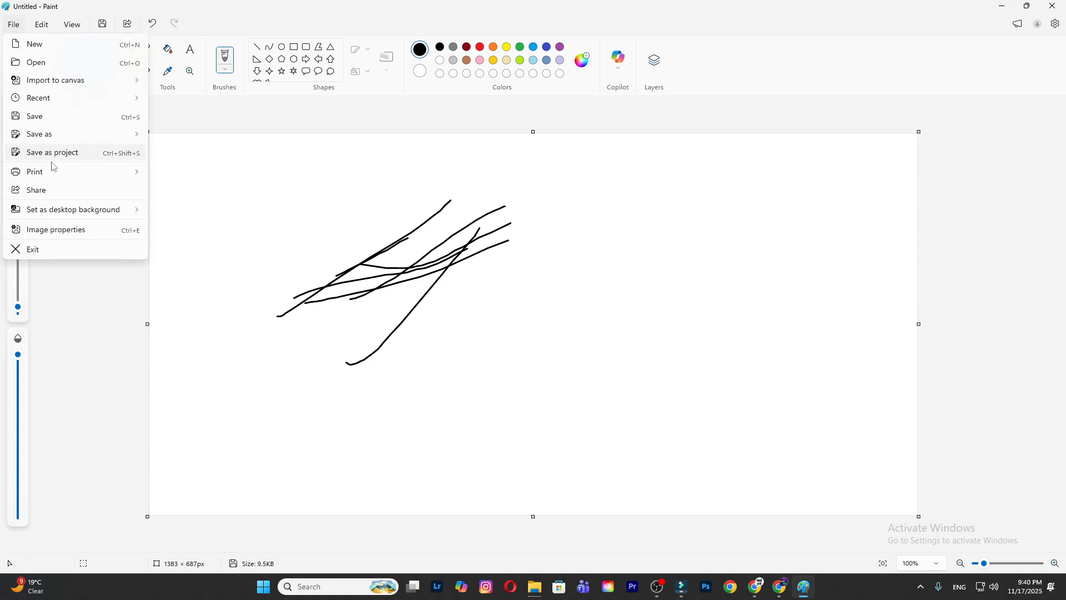
{"action": "left_click", "coordinate": [60, 246]}
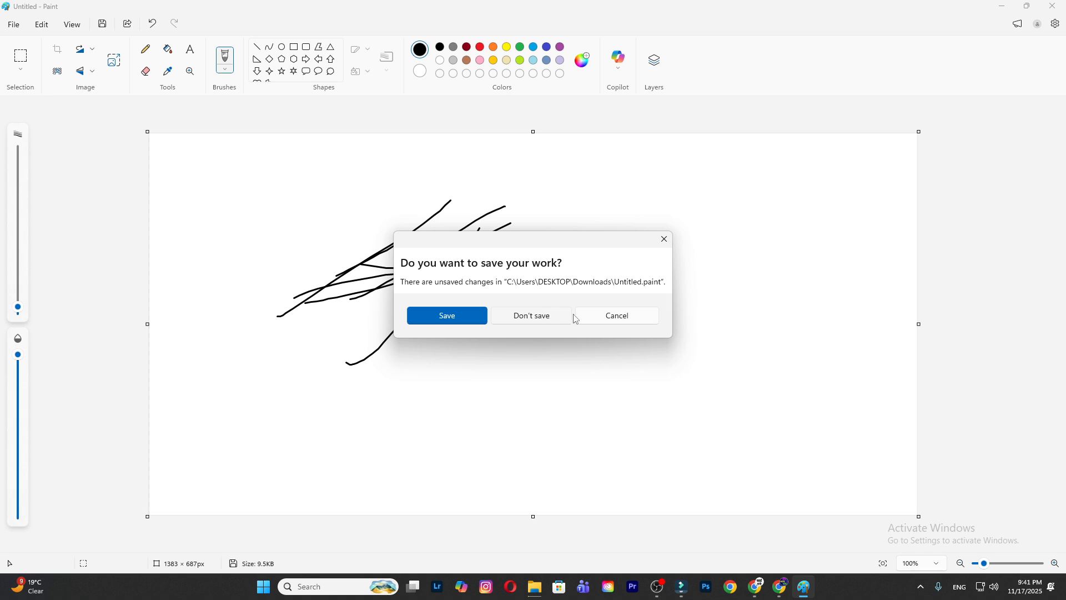
{"action": "left_click", "coordinate": [594, 315]}
- Try once more to exit the program, and dismiss the save prompt without saving
{"action": "left_click", "coordinate": [10, 32]}
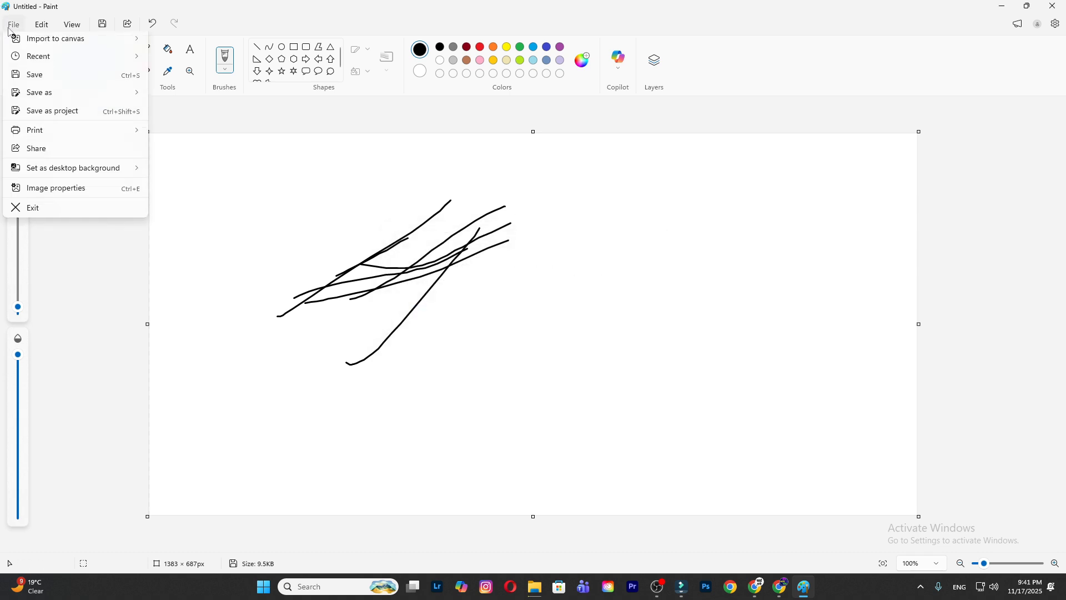
{"action": "left_click", "coordinate": [50, 247]}
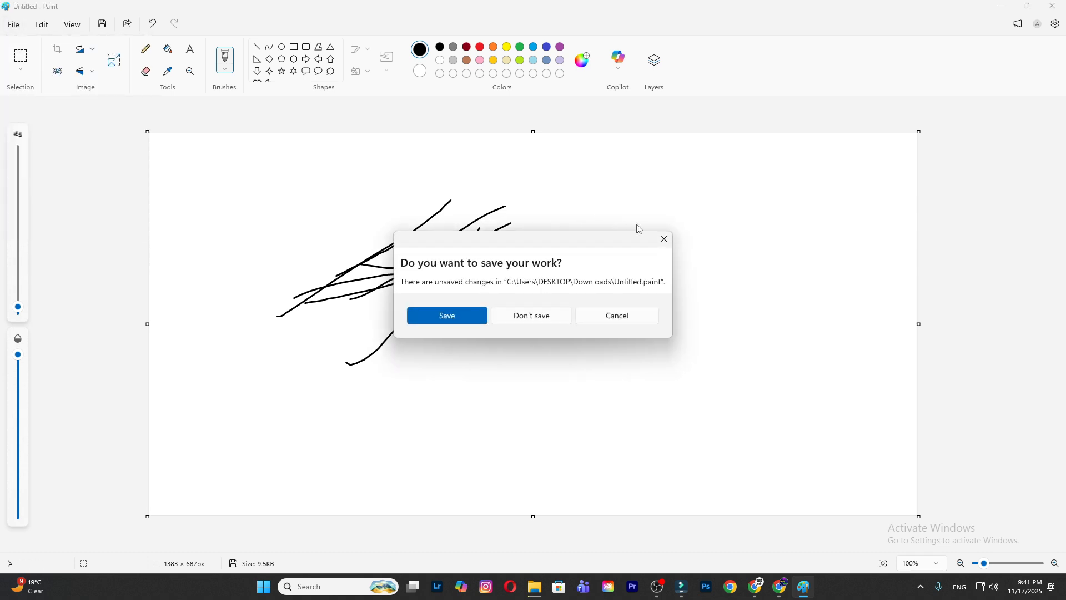
{"action": "left_click", "coordinate": [661, 238]}
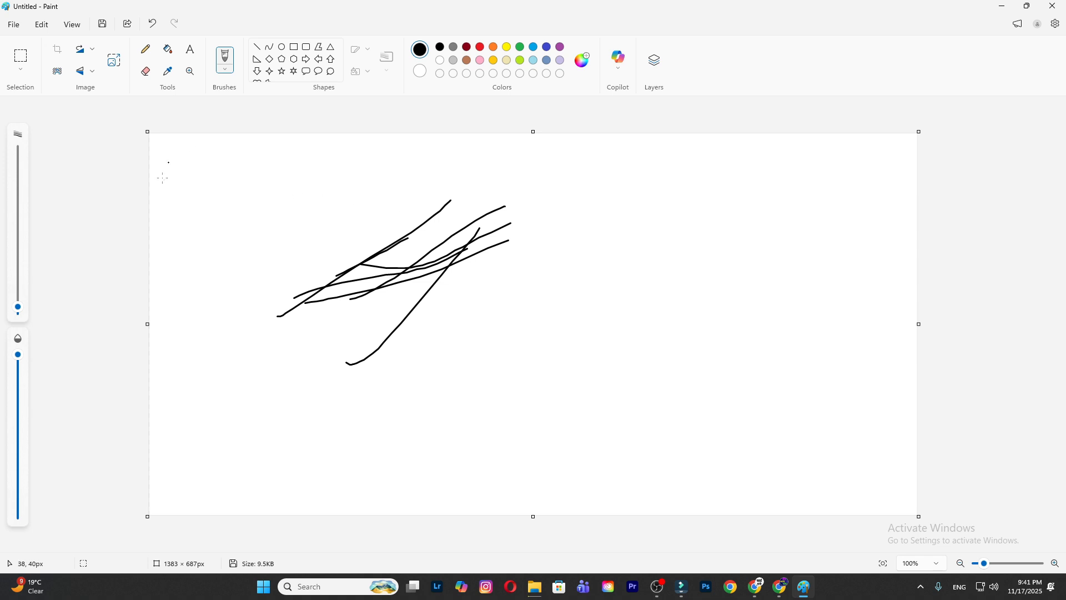
- Cut the scribble from the canvas and draw several curved, crossing black brush strokes across the upper middle
{"action": "left_click", "coordinate": [40, 31]}
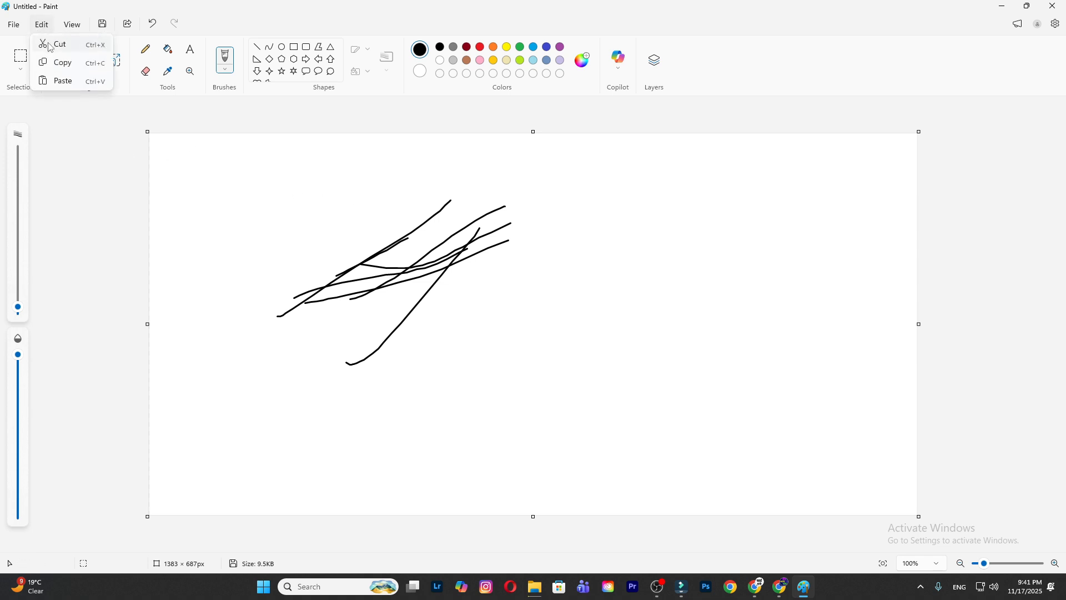
{"action": "left_click", "coordinate": [51, 45]}
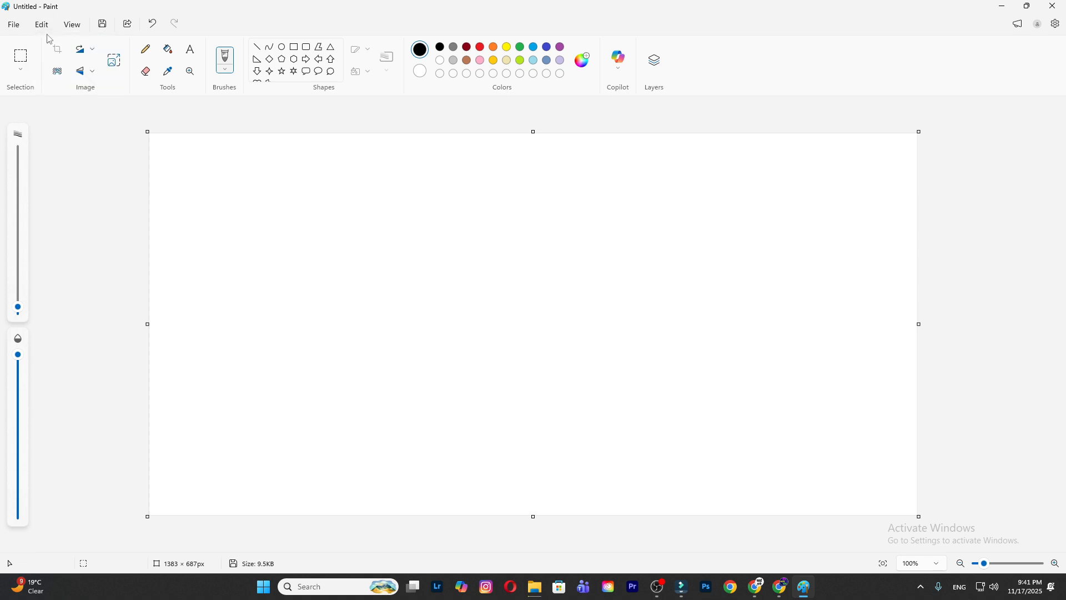
{"action": "left_click_drag", "start_coordinate": [446, 139], "coordinate": [366, 314]}
{"action": "mouse_move", "coordinate": [341, 258]}
{"action": "left_mouse_down"}
{"action": "mouse_move", "coordinate": [592, 193]}
{"action": "mouse_move", "coordinate": [333, 315]}
{"action": "left_mouse_up"}
{"action": "left_click_drag", "start_coordinate": [329, 293], "coordinate": [720, 282]}
{"action": "left_click_drag", "start_coordinate": [367, 341], "coordinate": [691, 273]}
{"action": "mouse_move", "coordinate": [389, 283]}
{"action": "left_mouse_down"}
{"action": "mouse_move", "coordinate": [561, 287]}
{"action": "mouse_move", "coordinate": [432, 334]}
{"action": "left_mouse_up"}
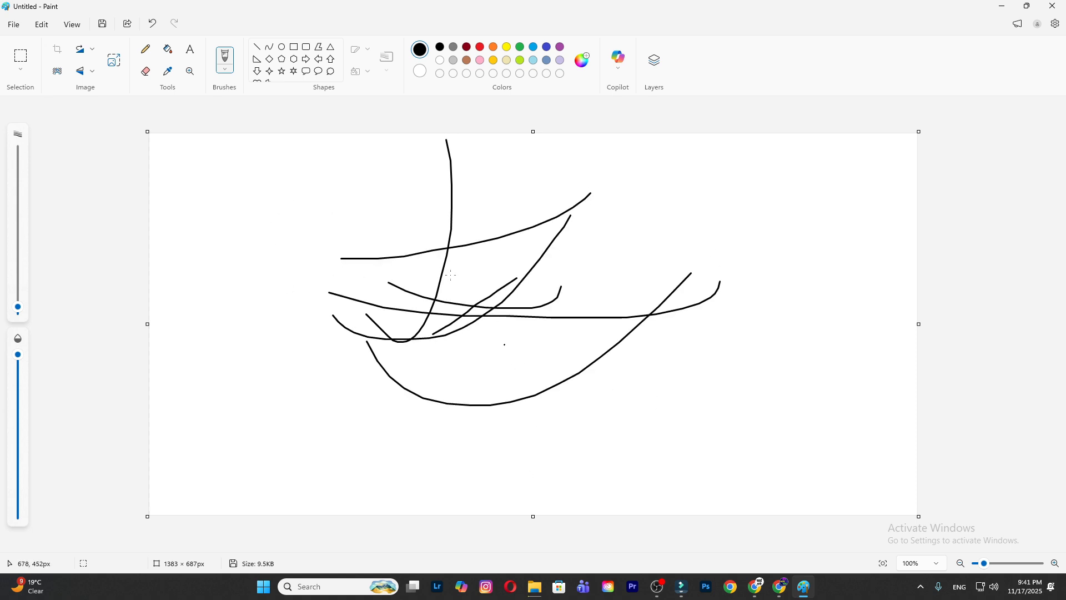
- Cut the drawing from the canvas and draw about a dozen long crossing black brush strokes over its middle
{"action": "left_click", "coordinate": [42, 24]}
{"action": "left_click", "coordinate": [45, 47]}
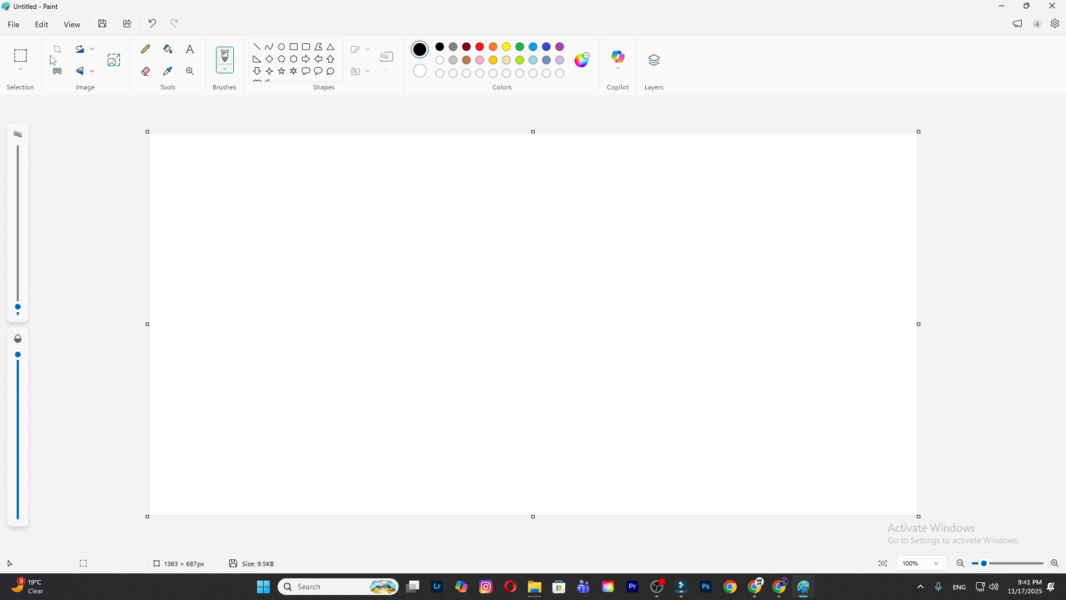
{"action": "left_click_drag", "start_coordinate": [241, 270], "coordinate": [380, 294]}
{"action": "mouse_move", "coordinate": [489, 207]}
{"action": "left_mouse_down"}
{"action": "mouse_move", "coordinate": [267, 313]}
{"action": "mouse_move", "coordinate": [249, 300]}
{"action": "left_mouse_up"}
{"action": "left_click_drag", "start_coordinate": [260, 270], "coordinate": [695, 253]}
{"action": "mouse_move", "coordinate": [679, 212]}
{"action": "left_mouse_down"}
{"action": "mouse_move", "coordinate": [493, 436]}
{"action": "mouse_move", "coordinate": [456, 367]}
{"action": "left_mouse_up"}
{"action": "left_click_drag", "start_coordinate": [456, 282], "coordinate": [758, 290]}
{"action": "mouse_move", "coordinate": [693, 253]}
{"action": "left_mouse_down"}
{"action": "mouse_move", "coordinate": [411, 394]}
{"action": "mouse_move", "coordinate": [379, 373]}
{"action": "left_mouse_up"}
{"action": "left_click_drag", "start_coordinate": [506, 320], "coordinate": [841, 299]}
{"action": "mouse_move", "coordinate": [742, 292]}
{"action": "left_mouse_down"}
{"action": "mouse_move", "coordinate": [476, 444]}
{"action": "mouse_move", "coordinate": [390, 389]}
{"action": "left_mouse_up"}
{"action": "left_click_drag", "start_coordinate": [473, 277], "coordinate": [748, 272]}
{"action": "left_click_drag", "start_coordinate": [562, 301], "coordinate": [362, 392]}
{"action": "left_click_drag", "start_coordinate": [486, 297], "coordinate": [588, 261]}
{"action": "left_click_drag", "start_coordinate": [575, 236], "coordinate": [191, 391]}
- Copy the drawing, select the entire canvas and clear the selection
{"action": "left_click", "coordinate": [41, 24]}
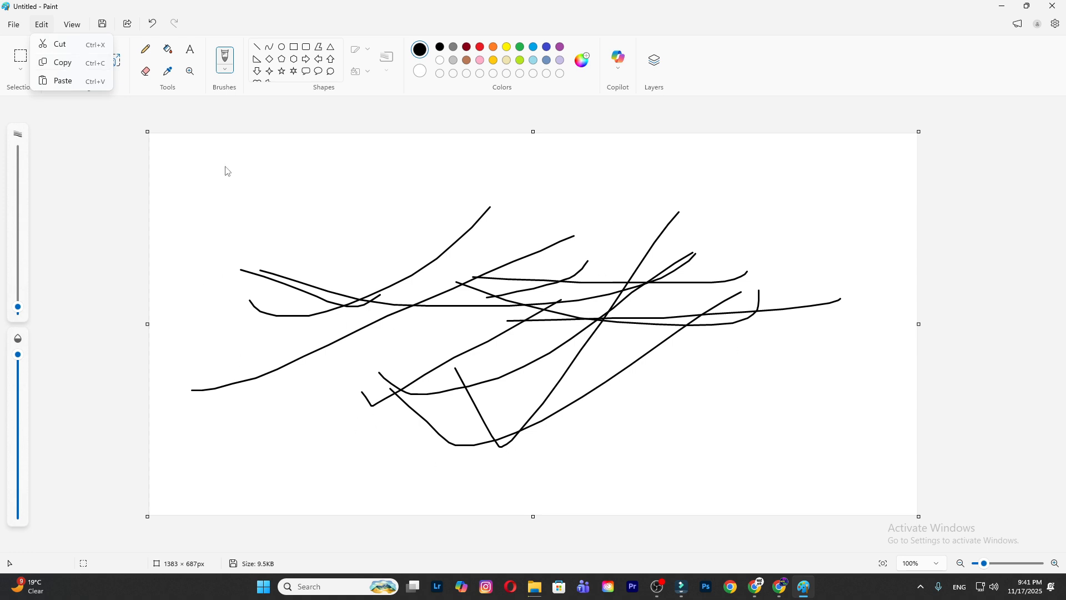
{"action": "left_click", "coordinate": [69, 62]}
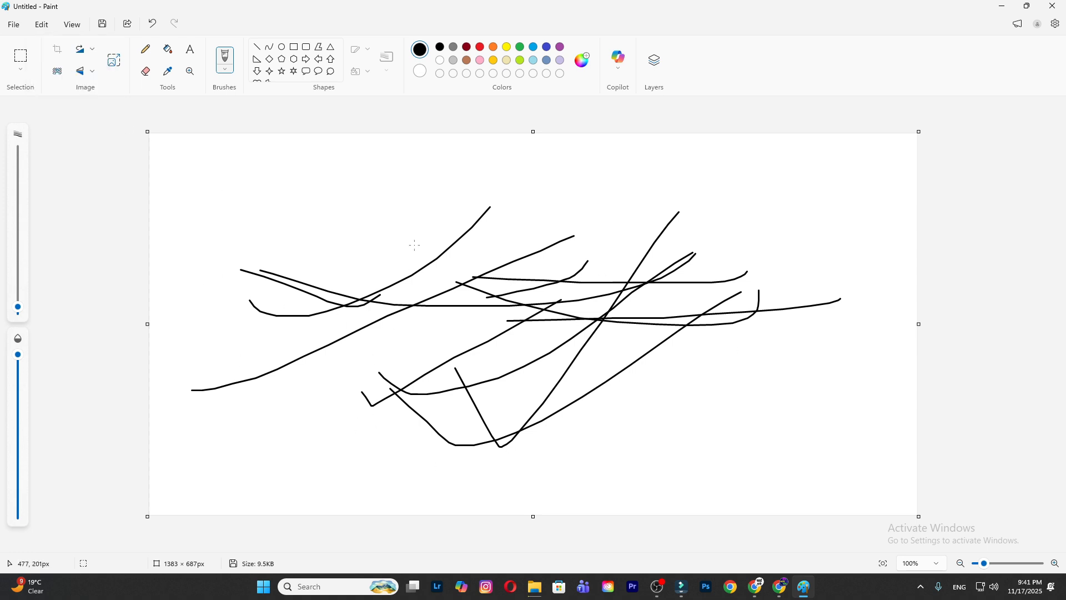
{"action": "key", "text": "ctrl+a"}
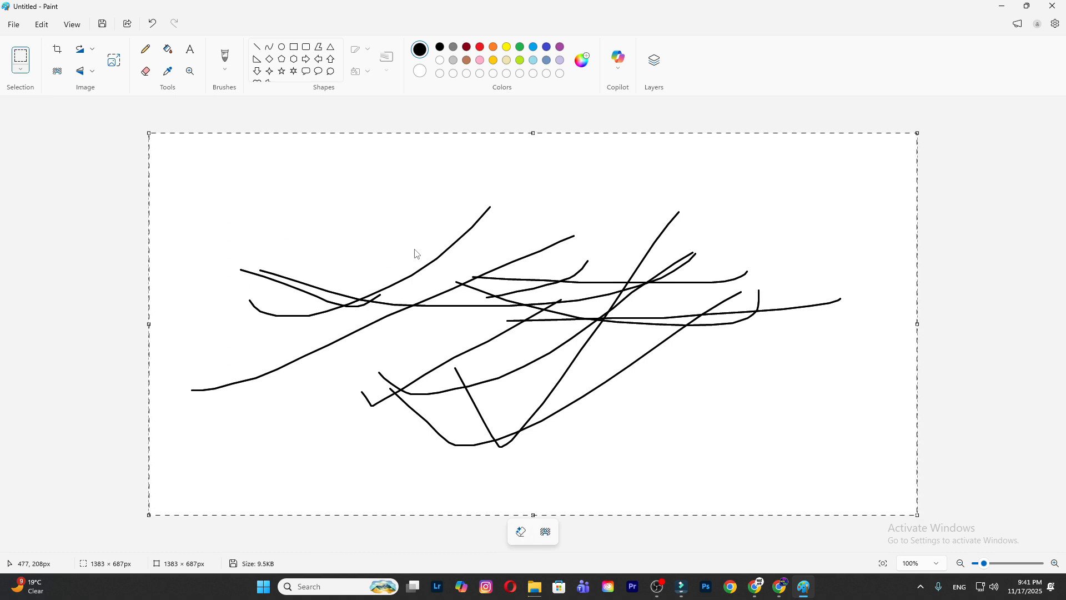
{"action": "left_click", "coordinate": [1061, 337]}
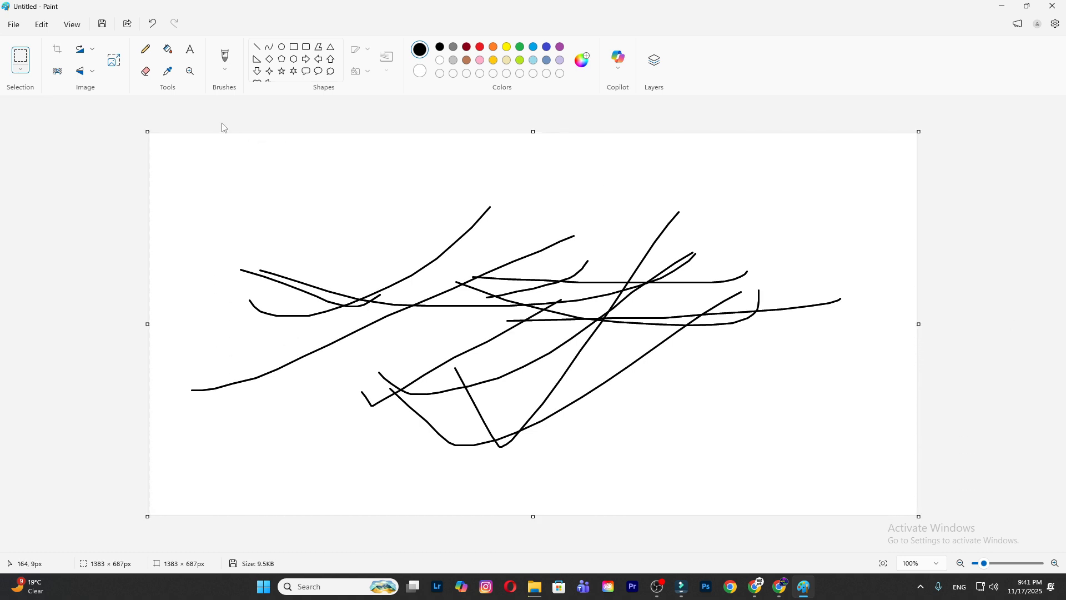
- Review the cut, copy and paste commands and the zoom, rulers, gridlines and full screen options without applying any
{"action": "left_click", "coordinate": [40, 26]}
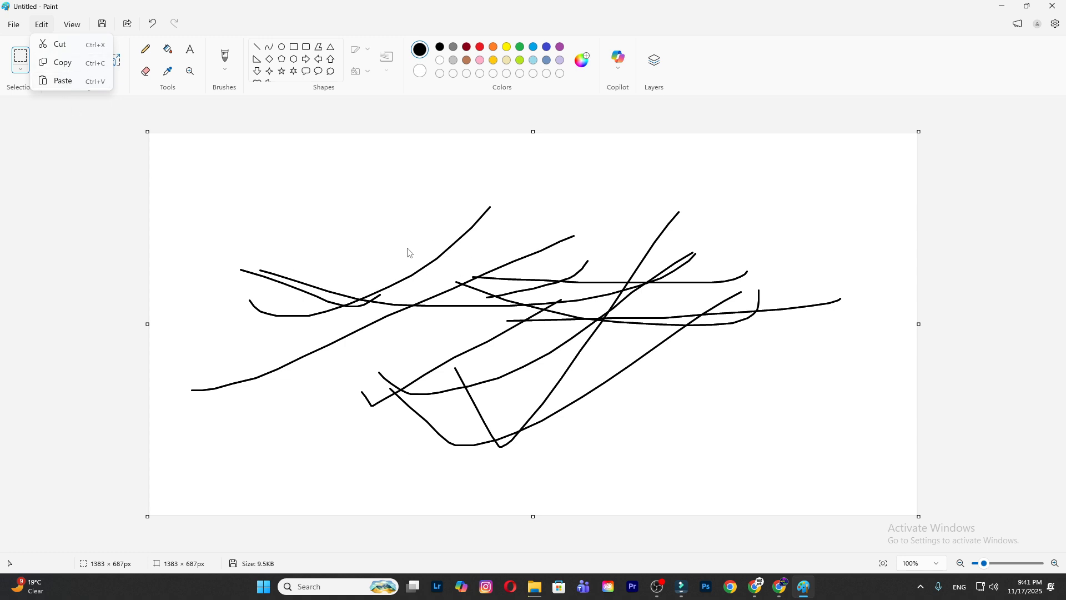
{"action": "left_click", "coordinate": [82, 27]}
{"action": "left_click", "coordinate": [85, 29]}
{"action": "left_click", "coordinate": [86, 31]}
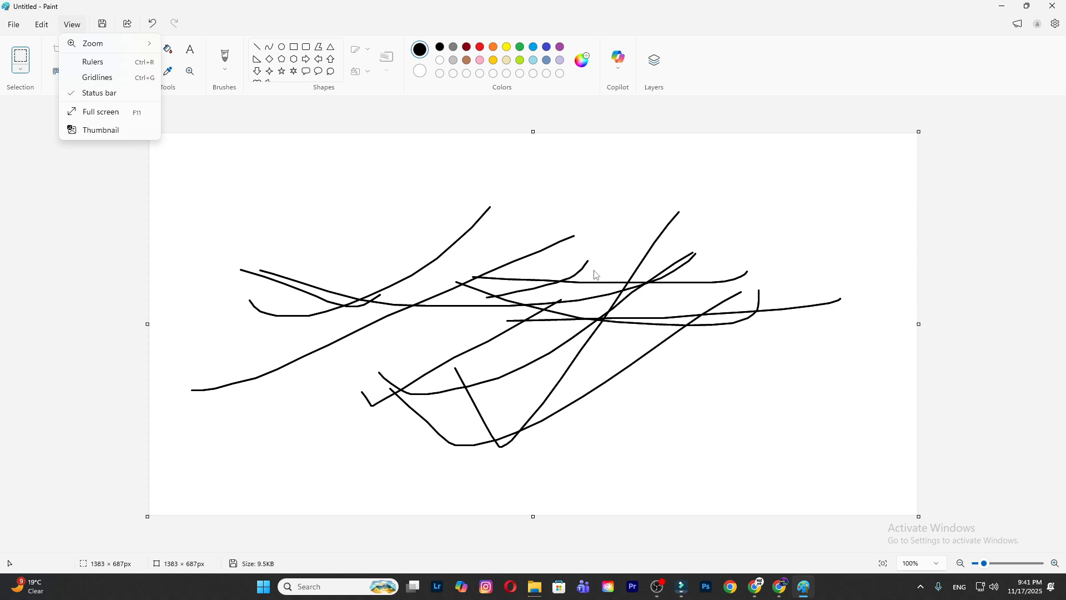
{"action": "left_click", "coordinate": [156, 168]}
- Show the thumbnail preview of the drawing and close it
{"action": "left_click", "coordinate": [72, 24]}
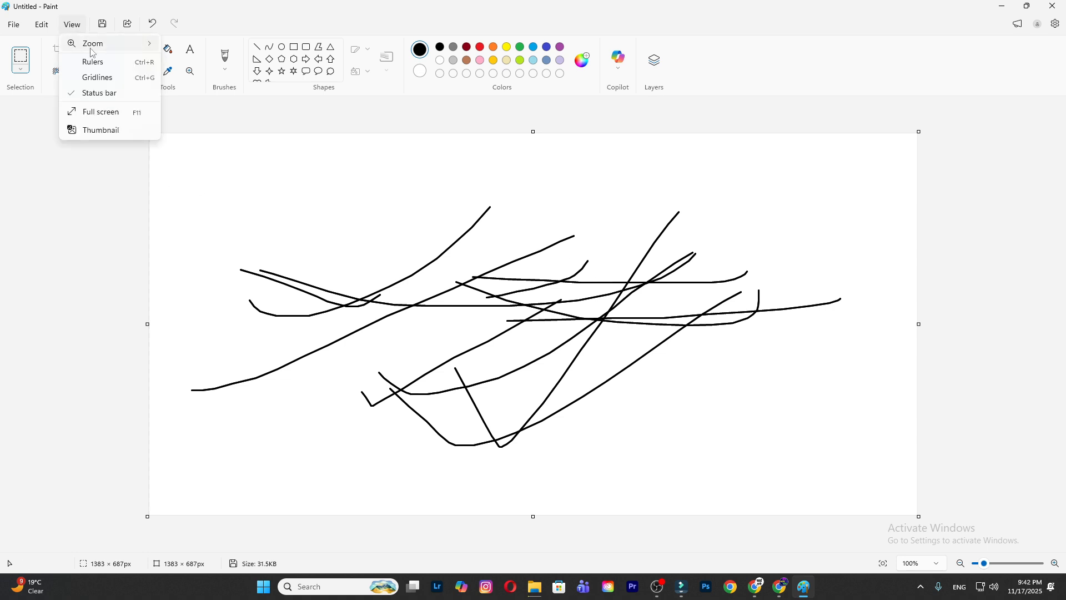
{"action": "left_click", "coordinate": [106, 131]}
{"action": "left_click", "coordinate": [1046, 116]}
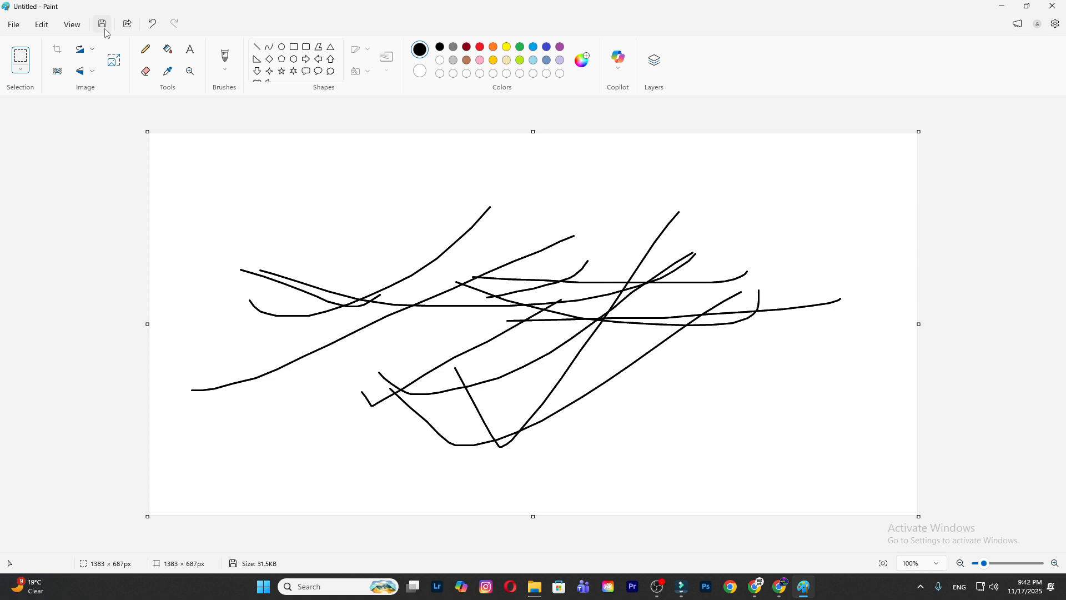
- Erase narrow gaps through the crossing strokes in the left and middle of the drawing with the Eraser
{"action": "left_click_drag", "start_coordinate": [212, 212], "coordinate": [503, 307]}
{"action": "left_click", "coordinate": [146, 71]}
{"action": "left_click_drag", "start_coordinate": [303, 290], "coordinate": [515, 261]}
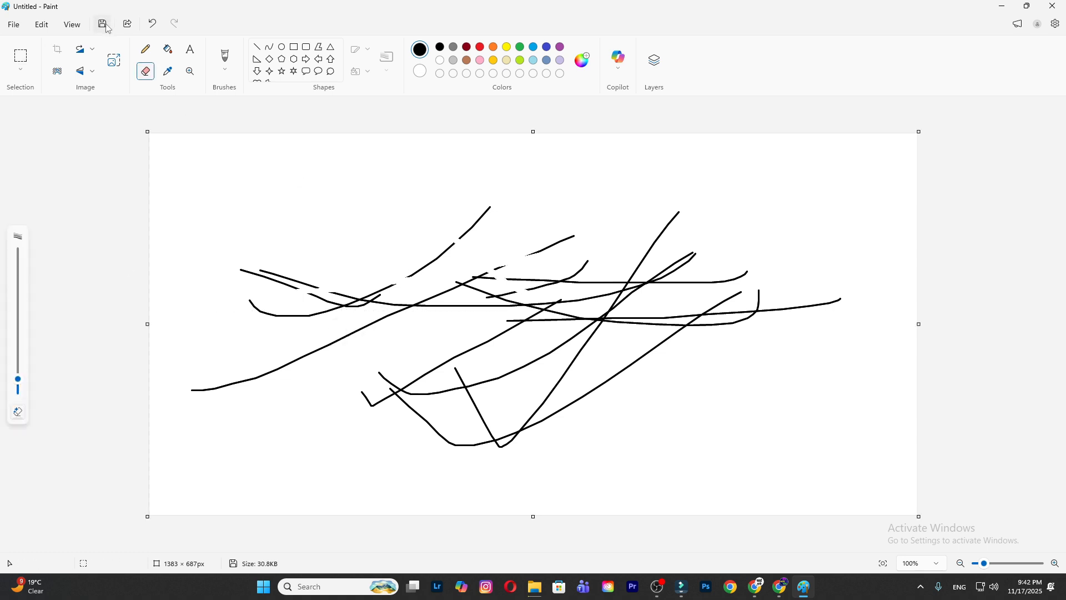
- Open the sharing options for the drawing and close them without sharing
{"action": "left_click", "coordinate": [127, 24]}
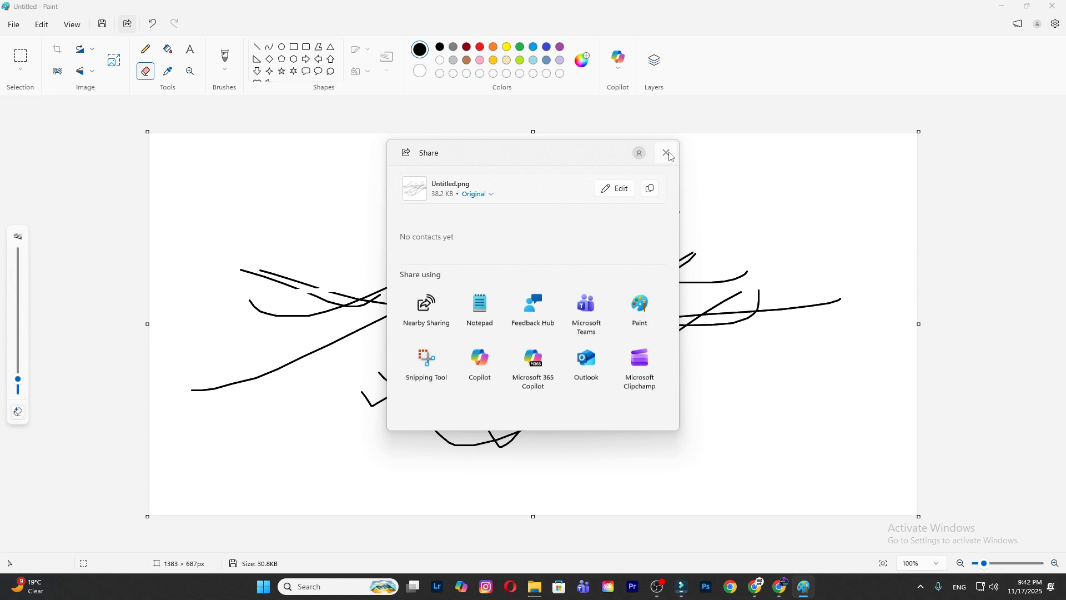
{"action": "left_click", "coordinate": [667, 152]}
- Draw six thin black freehand Pencil strokes across the left and middle of the drawing
{"action": "left_click", "coordinate": [146, 49]}
{"action": "left_click_drag", "start_coordinate": [271, 190], "coordinate": [427, 234]}
{"action": "mouse_move", "coordinate": [456, 203]}
{"action": "left_mouse_down"}
{"action": "mouse_move", "coordinate": [308, 304]}
{"action": "mouse_move", "coordinate": [254, 315]}
{"action": "left_mouse_up"}
{"action": "left_click_drag", "start_coordinate": [238, 314], "coordinate": [548, 254]}
{"action": "mouse_move", "coordinate": [538, 243]}
{"action": "left_mouse_down"}
{"action": "mouse_move", "coordinate": [353, 424]}
{"action": "mouse_move", "coordinate": [303, 413]}
{"action": "left_mouse_up"}
{"action": "left_click_drag", "start_coordinate": [347, 362], "coordinate": [684, 245]}
{"action": "left_click_drag", "start_coordinate": [607, 241], "coordinate": [210, 328]}
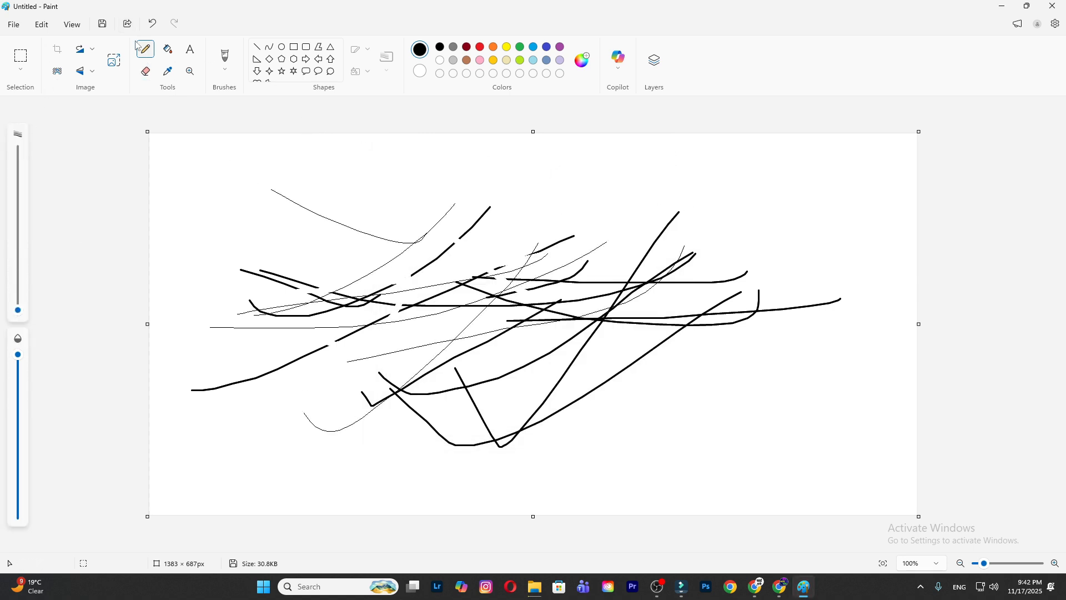
- Undo and redo the latest pencil strokes several times, leaving only the first three on the canvas
{"action": "left_click", "coordinate": [152, 23]}
{"action": "left_click", "coordinate": [152, 23]}
{"action": "left_click", "coordinate": [152, 24]}
{"action": "left_click", "coordinate": [152, 23]}
{"action": "left_click", "coordinate": [152, 23]}
{"action": "left_click", "coordinate": [151, 25]}
{"action": "left_click", "coordinate": [171, 26]}
{"action": "left_click", "coordinate": [173, 25]}
{"action": "left_click", "coordinate": [173, 26]}
{"action": "left_click", "coordinate": [173, 25]}
{"action": "left_click", "coordinate": [153, 25]}
{"action": "left_click", "coordinate": [171, 25]}
{"action": "left_click", "coordinate": [155, 24]}
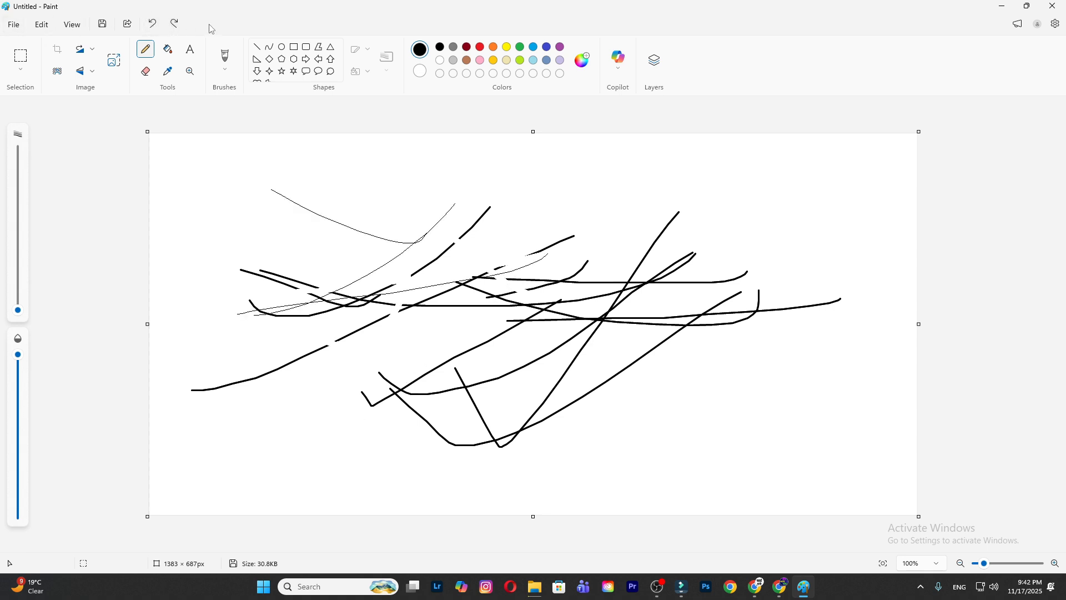
- Outline several free-form selections across the left and middle of the drawing, and clear the last one
{"action": "left_click", "coordinate": [21, 69]}
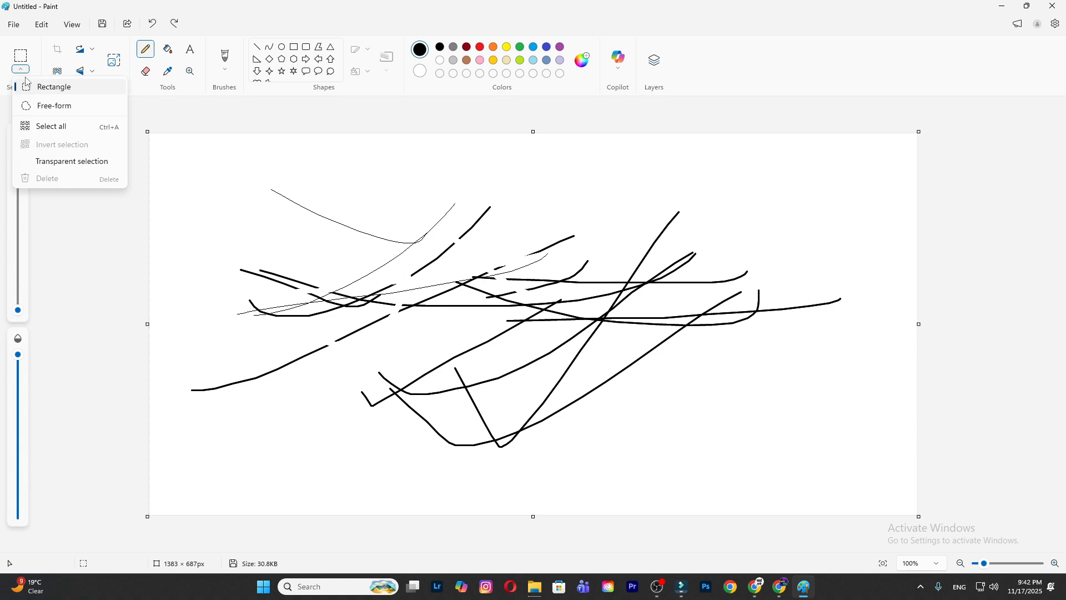
{"action": "left_click", "coordinate": [20, 76]}
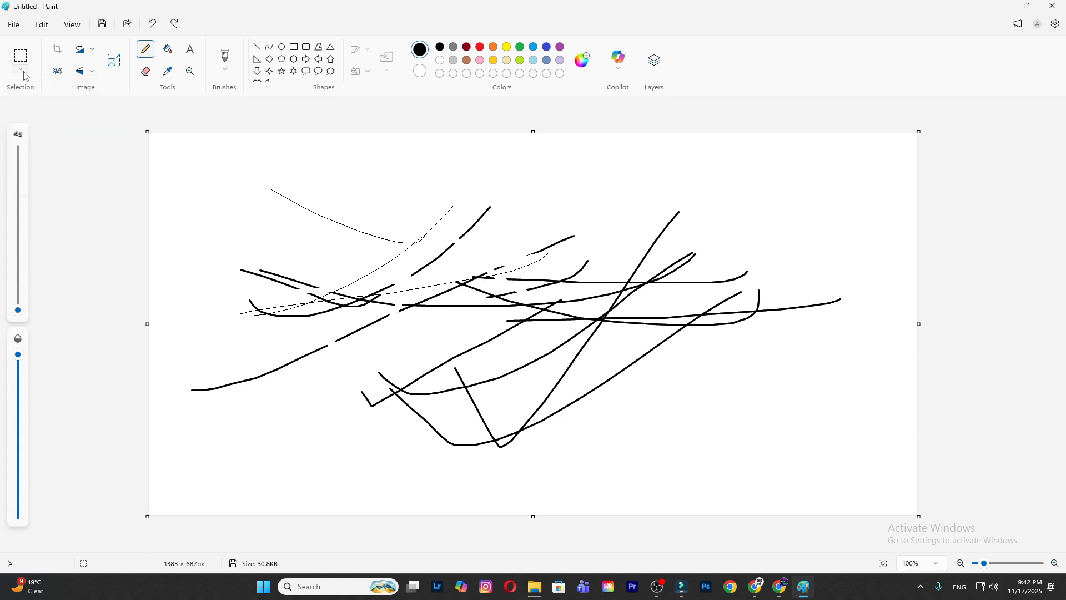
{"action": "left_click", "coordinate": [26, 76]}
{"action": "left_click", "coordinate": [39, 106]}
{"action": "left_click_drag", "start_coordinate": [345, 199], "coordinate": [338, 343]}
{"action": "left_click_drag", "start_coordinate": [270, 248], "coordinate": [482, 256]}
{"action": "left_click_drag", "start_coordinate": [529, 203], "coordinate": [440, 387]}
{"action": "left_click_drag", "start_coordinate": [191, 322], "coordinate": [577, 256]}
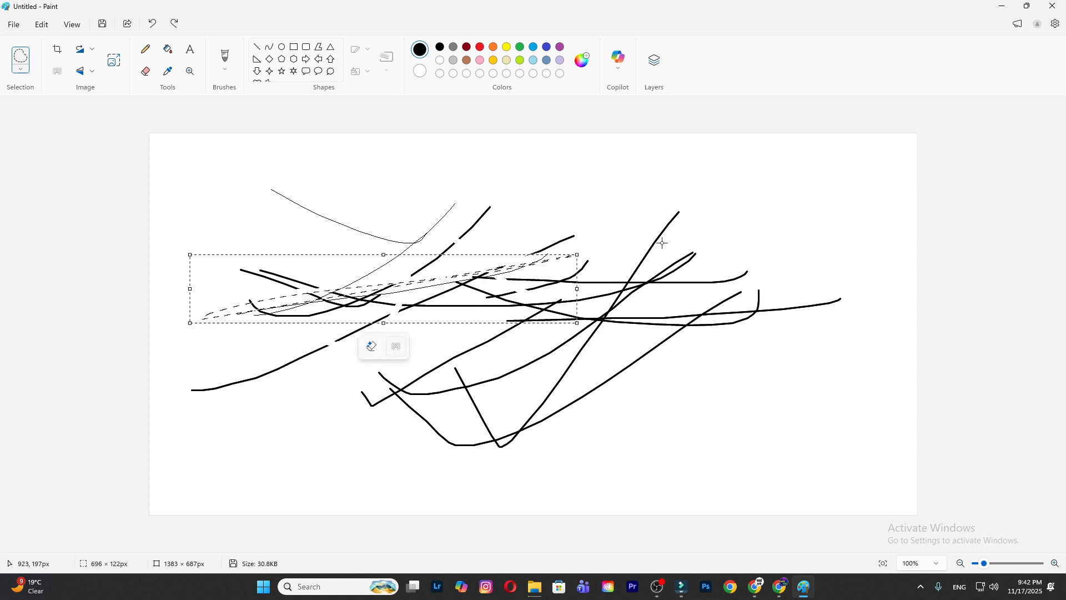
{"action": "left_click", "coordinate": [682, 215]}
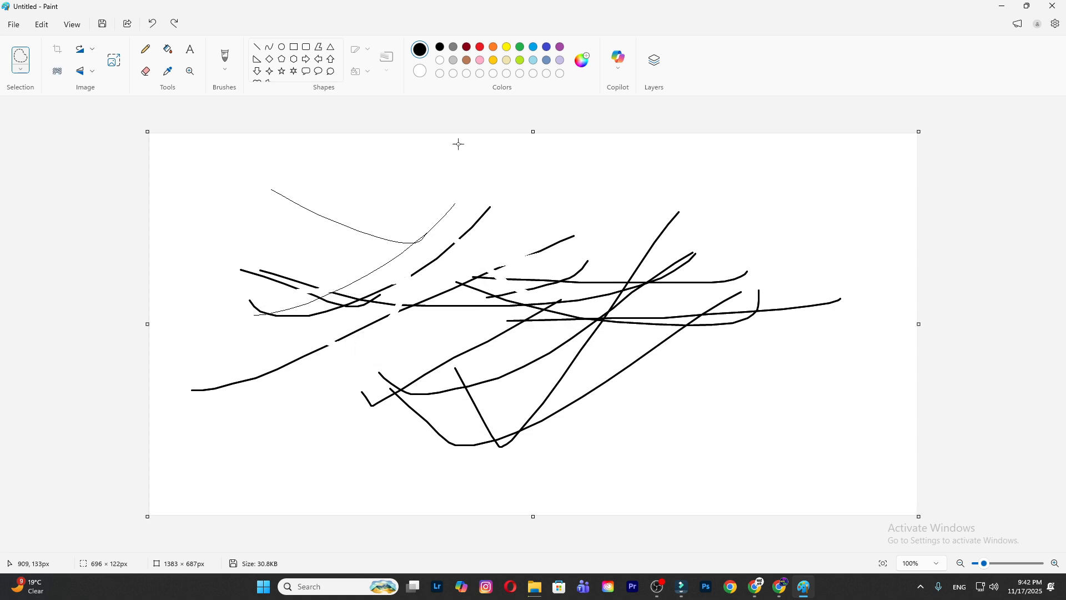
- Switch to the Rectangle selection mode and delete the entire drawing from the canvas
{"action": "left_click", "coordinate": [20, 68]}
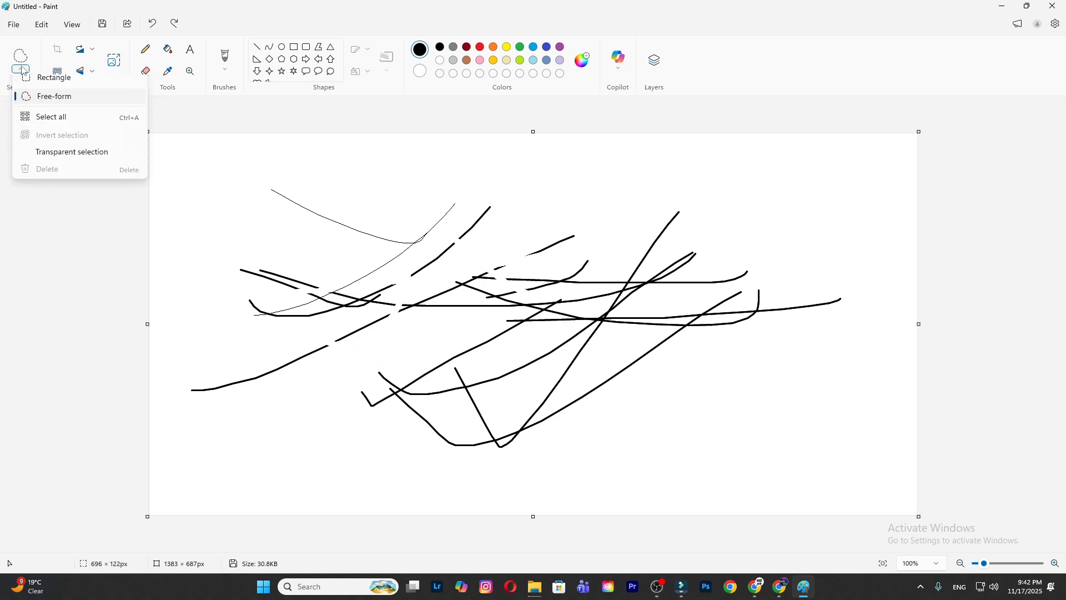
{"action": "left_click", "coordinate": [34, 90]}
{"action": "left_click", "coordinate": [20, 68]}
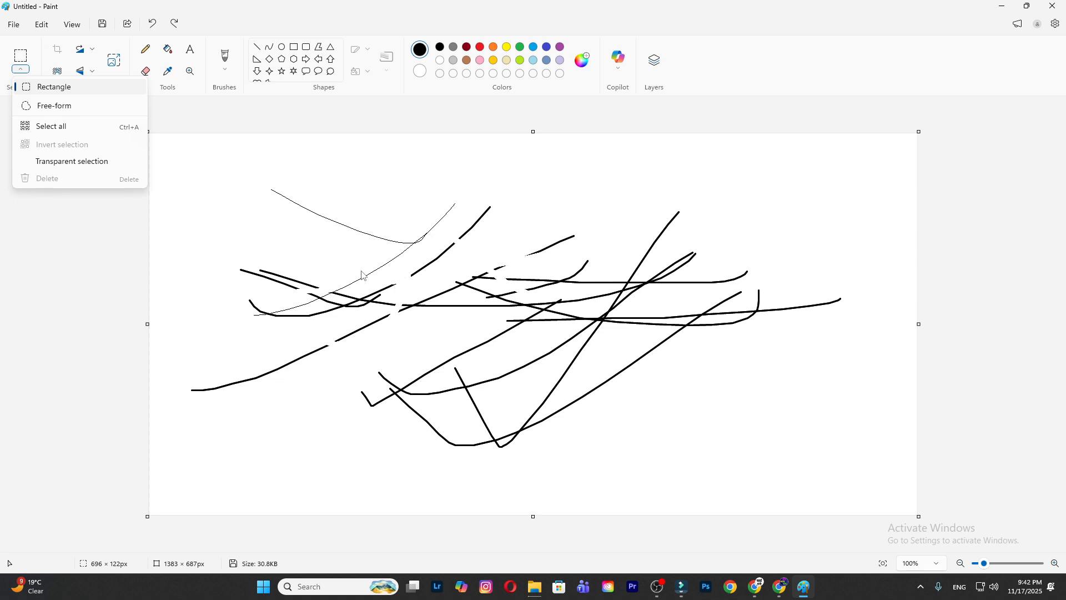
{"action": "left_click", "coordinate": [244, 208]}
{"action": "key", "text": "Delete"}
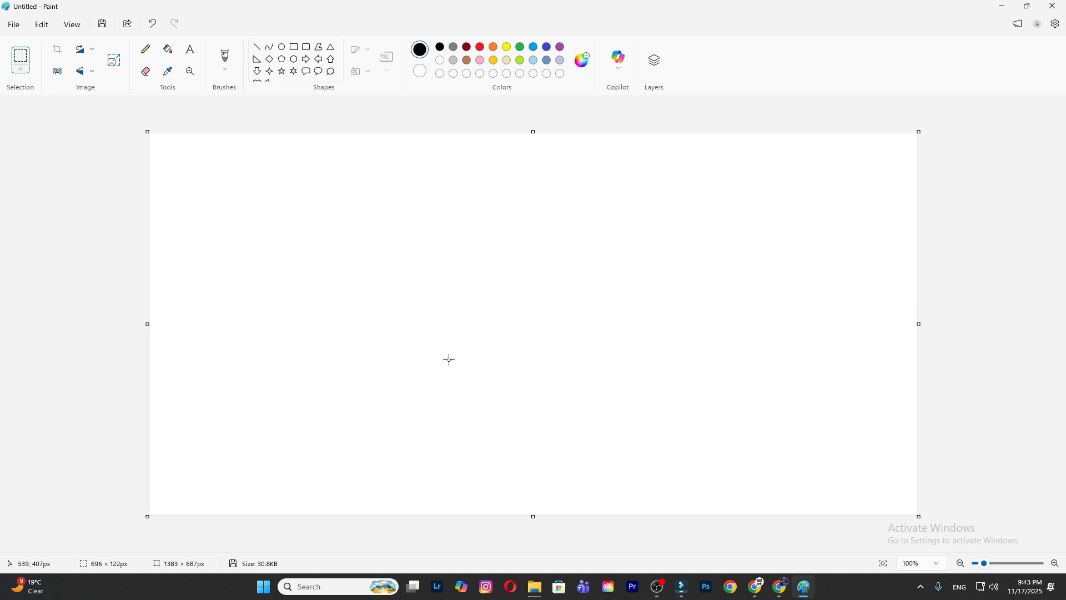
{"action": "left_click", "coordinate": [59, 73]}
{"action": "left_click_drag", "start_coordinate": [443, 199], "coordinate": [255, 418]}
{"action": "key", "text": "ctrl+z"}
- Draw eleven thin black freehand Pencil strokes crossing each other over the middle of the blank canvas
{"action": "left_click", "coordinate": [143, 51]}
{"action": "left_click_drag", "start_coordinate": [481, 201], "coordinate": [290, 376]}
{"action": "left_click_drag", "start_coordinate": [400, 275], "coordinate": [648, 180]}
{"action": "left_click_drag", "start_coordinate": [625, 213], "coordinate": [352, 389]}
{"action": "left_click_drag", "start_coordinate": [408, 275], "coordinate": [779, 251]}
{"action": "left_click_drag", "start_coordinate": [742, 220], "coordinate": [270, 402]}
{"action": "left_click_drag", "start_coordinate": [332, 338], "coordinate": [675, 381]}
{"action": "mouse_move", "coordinate": [557, 401]}
{"action": "left_mouse_down"}
{"action": "mouse_move", "coordinate": [384, 478]}
{"action": "mouse_move", "coordinate": [313, 465]}
{"action": "left_mouse_up"}
{"action": "left_click_drag", "start_coordinate": [308, 347], "coordinate": [670, 389]}
{"action": "left_click_drag", "start_coordinate": [472, 326], "coordinate": [234, 418]}
{"action": "left_click_drag", "start_coordinate": [314, 303], "coordinate": [736, 230]}
{"action": "left_click_drag", "start_coordinate": [667, 253], "coordinate": [339, 411]}
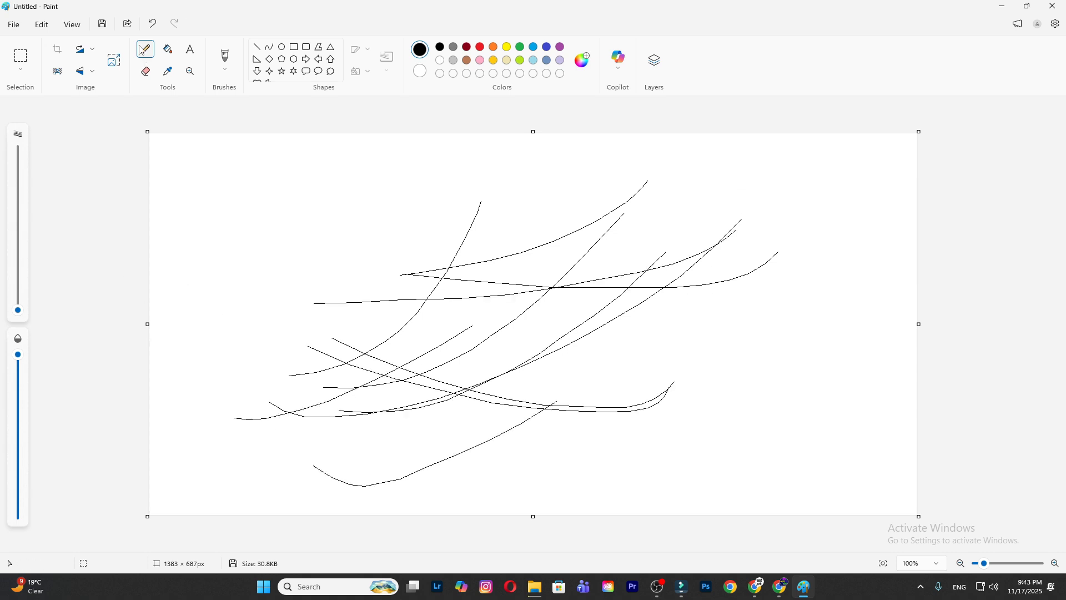
- Increase the pencil size greatly and paint very thick overlapping black strokes over the left-centre of the scribble
{"action": "left_click_drag", "start_coordinate": [18, 310], "coordinate": [18, 201]}
{"action": "mouse_move", "coordinate": [386, 236]}
{"action": "left_mouse_down"}
{"action": "mouse_move", "coordinate": [552, 269]}
{"action": "mouse_move", "coordinate": [438, 299]}
{"action": "mouse_move", "coordinate": [311, 395]}
{"action": "left_mouse_up"}
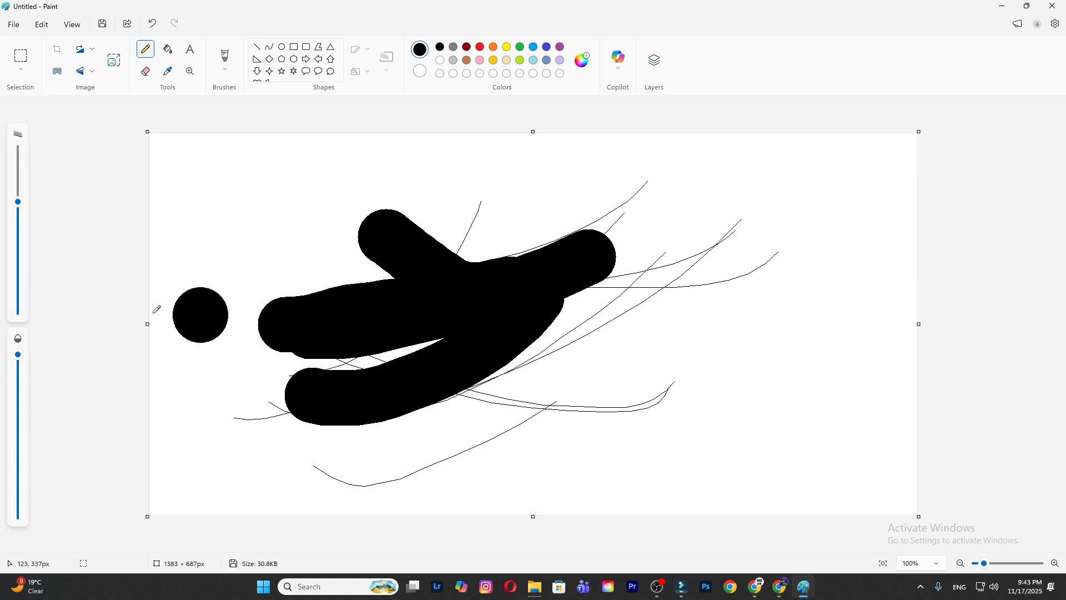
- Reduce the pencil size to its minimum and draw thin strokes on the canvas's right side and upper-left corner
{"action": "left_click_drag", "start_coordinate": [18, 204], "coordinate": [17, 310]}
{"action": "left_click_drag", "start_coordinate": [640, 223], "coordinate": [532, 344]}
{"action": "left_click_drag", "start_coordinate": [773, 263], "coordinate": [754, 407]}
{"action": "left_click_drag", "start_coordinate": [803, 265], "coordinate": [734, 396]}
{"action": "left_click_drag", "start_coordinate": [723, 271], "coordinate": [694, 380]}
{"action": "mouse_move", "coordinate": [18, 355]}
{"action": "left_mouse_down"}
{"action": "mouse_move", "coordinate": [18, 516]}
{"action": "mouse_move", "coordinate": [18, 354]}
{"action": "left_mouse_up"}
{"action": "mouse_move", "coordinate": [289, 193]}
{"action": "left_mouse_down"}
{"action": "mouse_move", "coordinate": [247, 258]}
{"action": "mouse_move", "coordinate": [321, 164]}
{"action": "left_mouse_up"}
{"action": "left_click_drag", "start_coordinate": [193, 261], "coordinate": [304, 175]}
- Raise the pencil size slightly and draw four medium-thick black strokes along the canvas's lower edge and lower right
{"action": "left_click_drag", "start_coordinate": [18, 310], "coordinate": [18, 282]}
{"action": "mouse_move", "coordinate": [226, 424]}
{"action": "left_mouse_down"}
{"action": "mouse_move", "coordinate": [431, 484]}
{"action": "mouse_move", "coordinate": [506, 478]}
{"action": "left_mouse_up"}
{"action": "left_click", "coordinate": [654, 457]}
{"action": "mouse_move", "coordinate": [547, 483]}
{"action": "left_mouse_down"}
{"action": "mouse_move", "coordinate": [661, 428]}
{"action": "mouse_move", "coordinate": [806, 384]}
{"action": "left_mouse_up"}
{"action": "left_click_drag", "start_coordinate": [686, 414], "coordinate": [792, 326]}
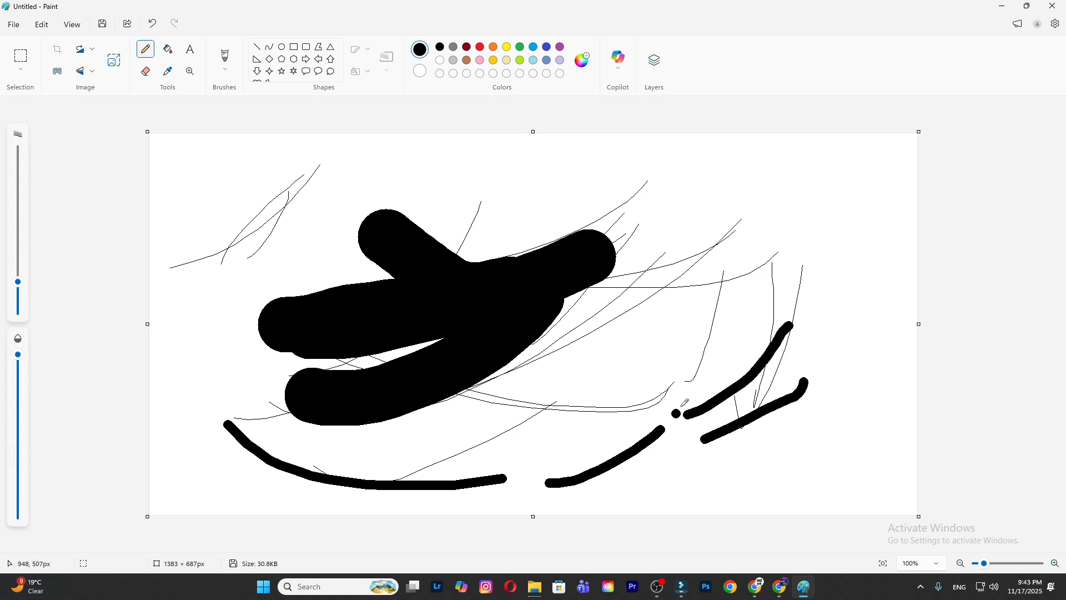
- Fill the white background around the strokes with green, and undo the fill
{"action": "left_click", "coordinate": [169, 50]}
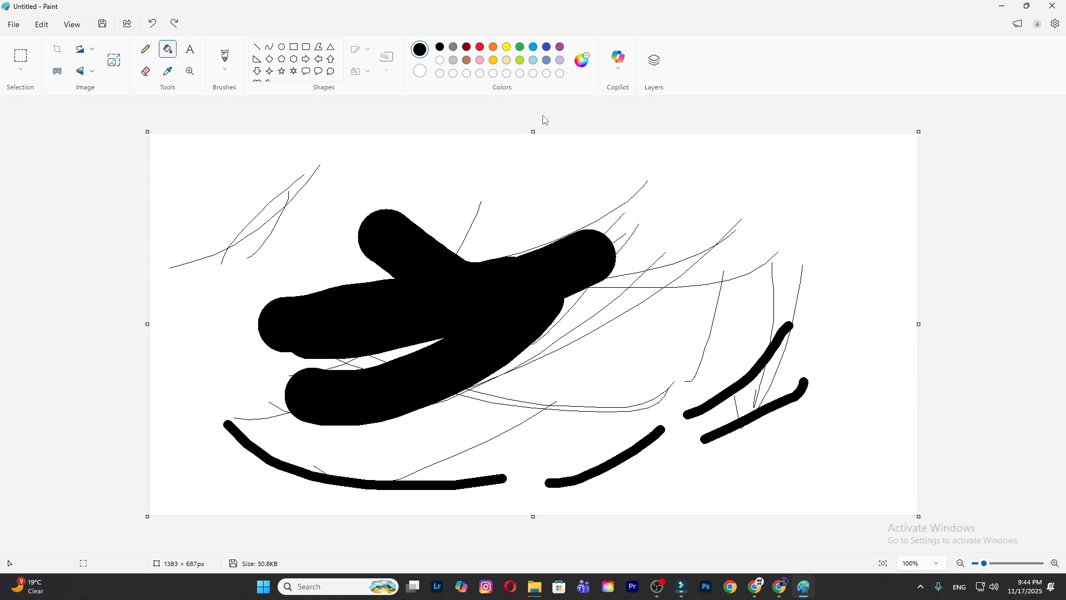
{"action": "left_click", "coordinate": [520, 48]}
{"action": "left_click", "coordinate": [766, 200]}
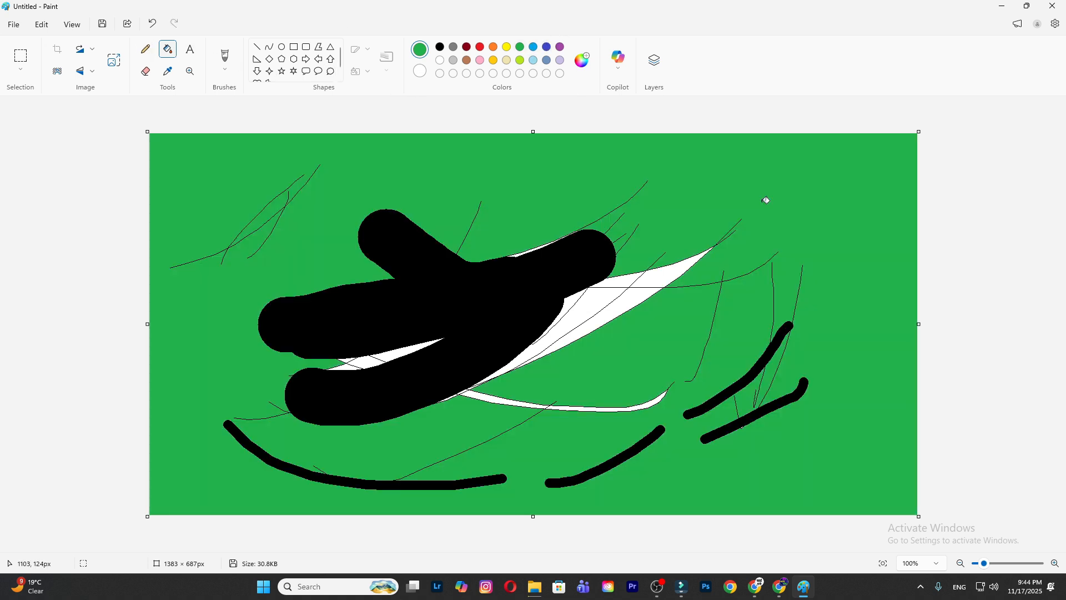
{"action": "key", "text": "ctrl+z"}
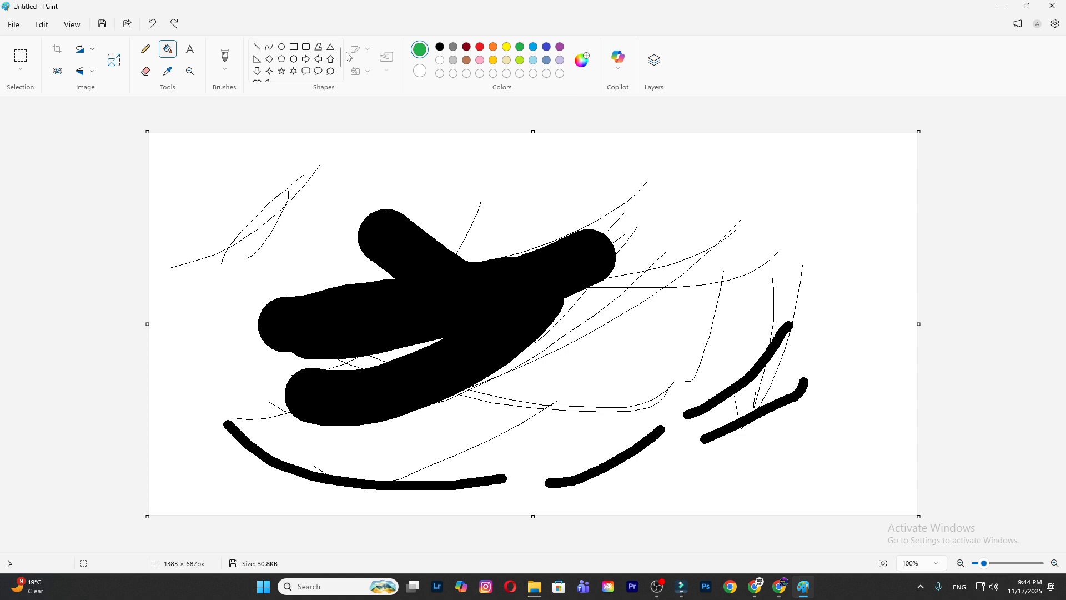
- Add the green text "DFDGDGDGDGDDHDDDFGDFHDDGDGD" above the thick black strokes near the upper middle of the canvas
{"action": "left_click", "coordinate": [195, 54]}
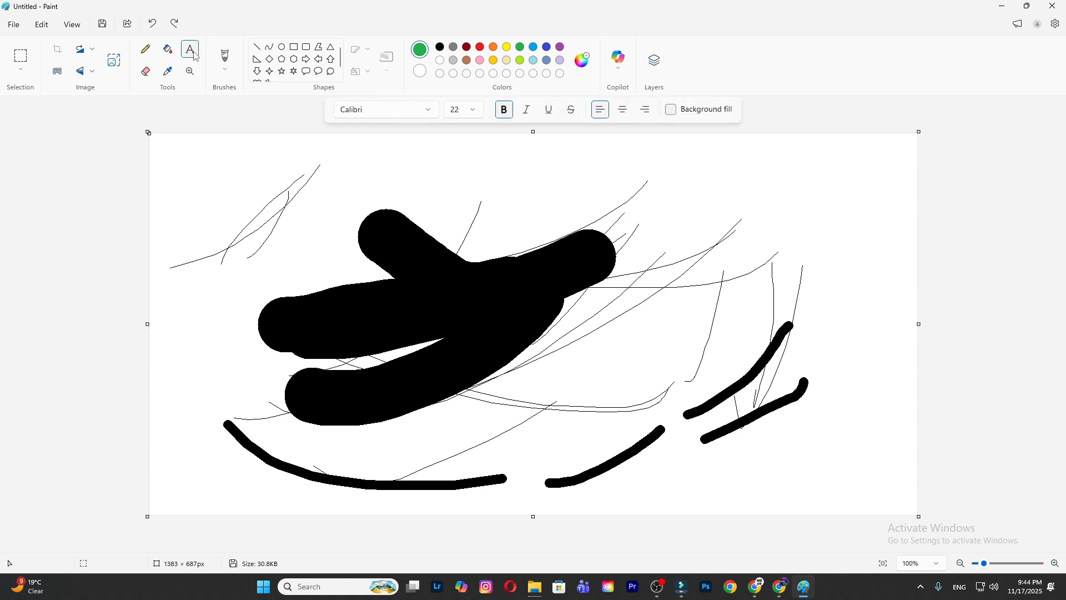
{"action": "left_click", "coordinate": [483, 191]}
{"action": "type", "text": "DFDGDGDGD"}
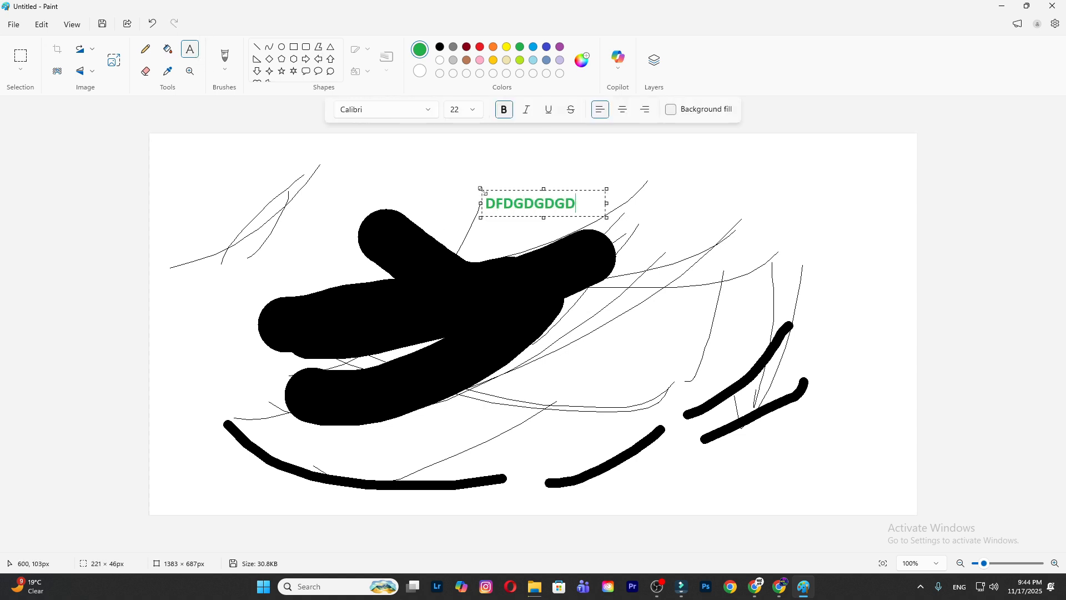
{"action": "type", "text": "GDDHDDDFGDFHDDGDGD"}
{"action": "left_click", "coordinate": [155, 76]}
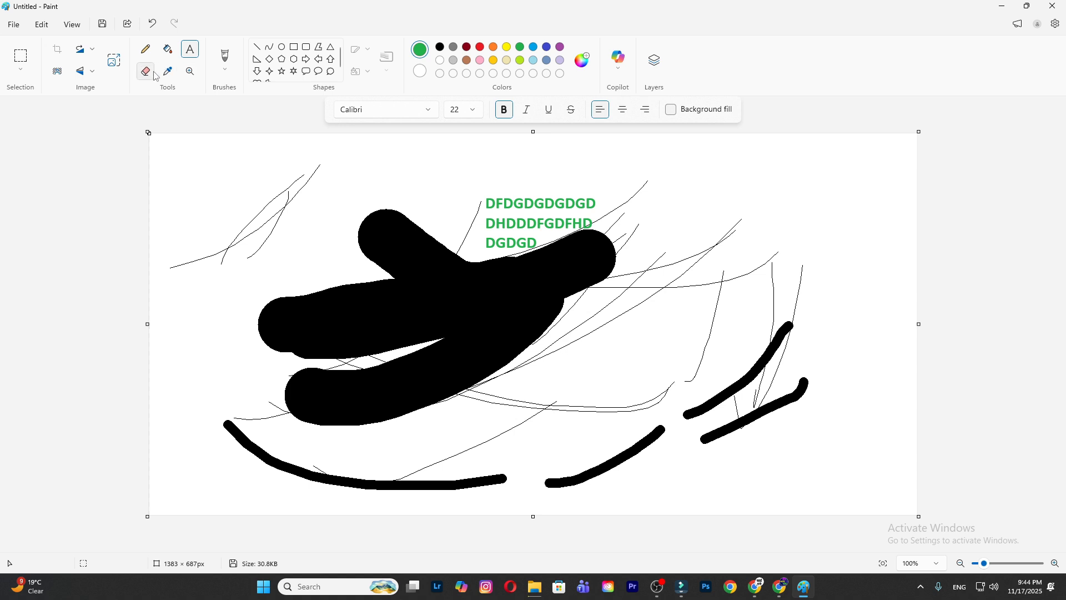
- Erase several thin streaks across the thick black strokes in the middle of the canvas
{"action": "left_click_drag", "start_coordinate": [469, 268], "coordinate": [364, 438]}
{"action": "mouse_move", "coordinate": [403, 331]}
{"action": "left_mouse_down"}
{"action": "mouse_move", "coordinate": [331, 405]}
{"action": "mouse_move", "coordinate": [314, 402]}
{"action": "left_mouse_up"}
{"action": "left_click_drag", "start_coordinate": [294, 310], "coordinate": [587, 286]}
{"action": "mouse_move", "coordinate": [567, 268]}
{"action": "left_mouse_down"}
{"action": "mouse_move", "coordinate": [454, 334]}
{"action": "mouse_move", "coordinate": [311, 375]}
{"action": "left_mouse_up"}
{"action": "left_click_drag", "start_coordinate": [173, 268], "coordinate": [398, 297]}
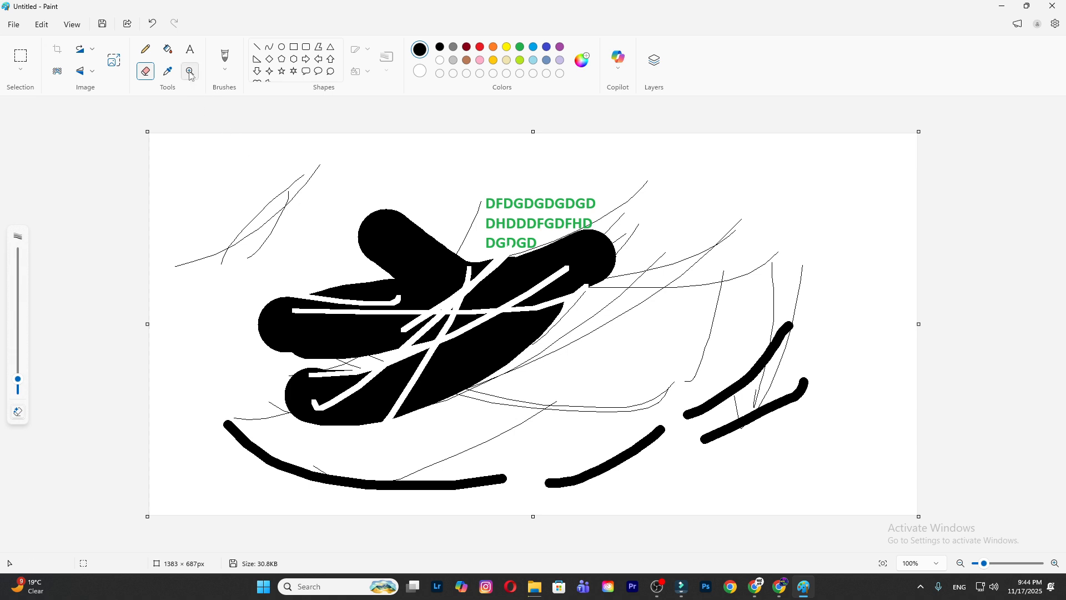
- Draw five thick black strokes with the Oil brush across the right half of the canvas
{"action": "scroll", "coordinate": [422, 264], "scroll_direction": "up", "scroll_amount": 5, "text": "ctrl"}
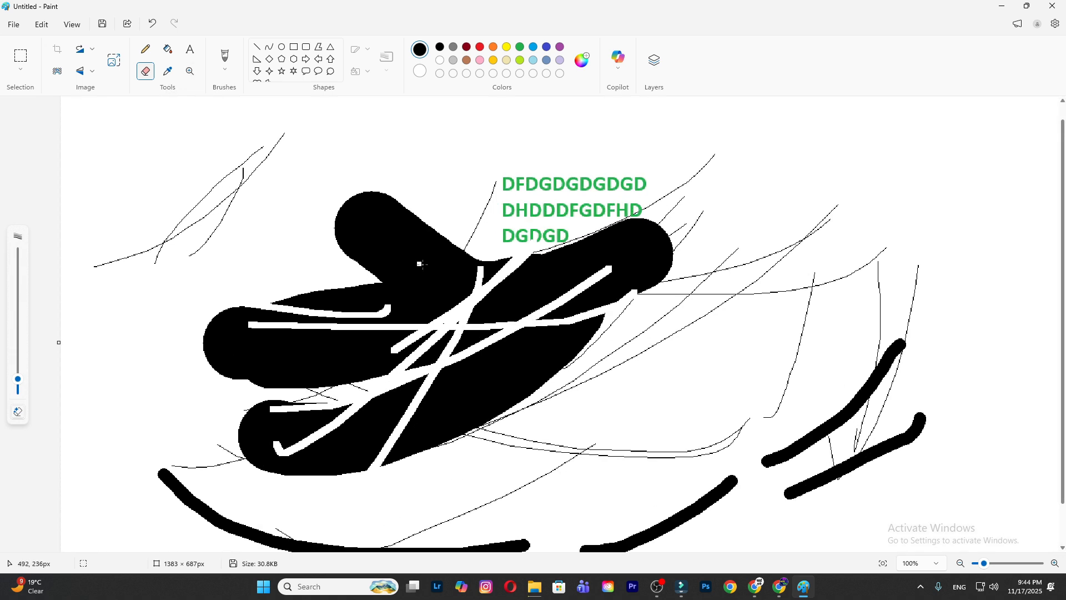
{"action": "scroll", "coordinate": [421, 264], "scroll_direction": "down", "scroll_amount": 6, "text": "ctrl"}
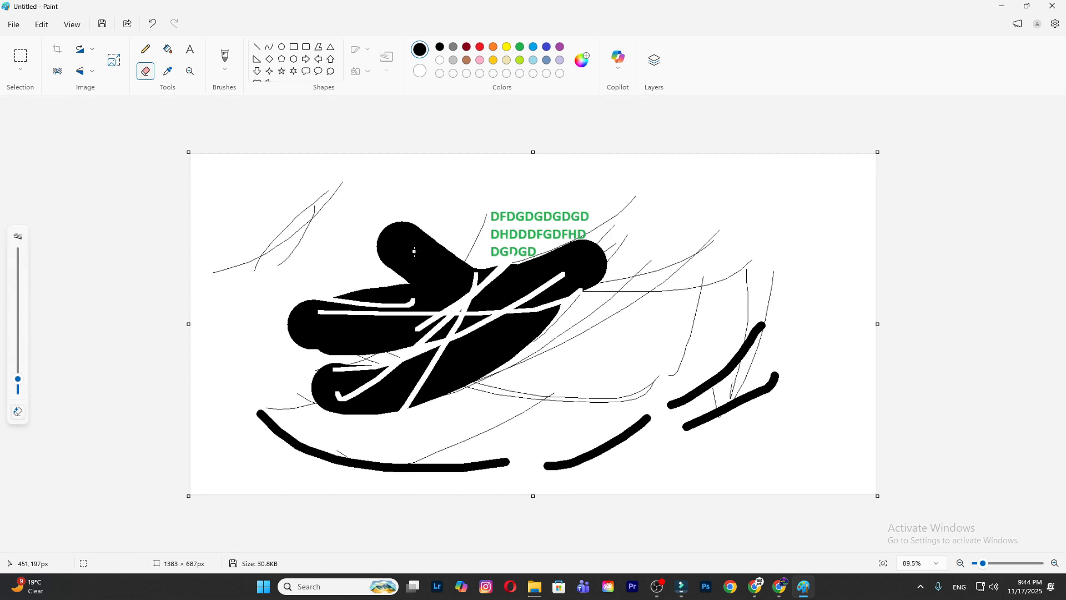
{"action": "scroll", "coordinate": [421, 264], "scroll_direction": "up", "scroll_amount": 2, "text": "ctrl"}
{"action": "left_click", "coordinate": [225, 66]}
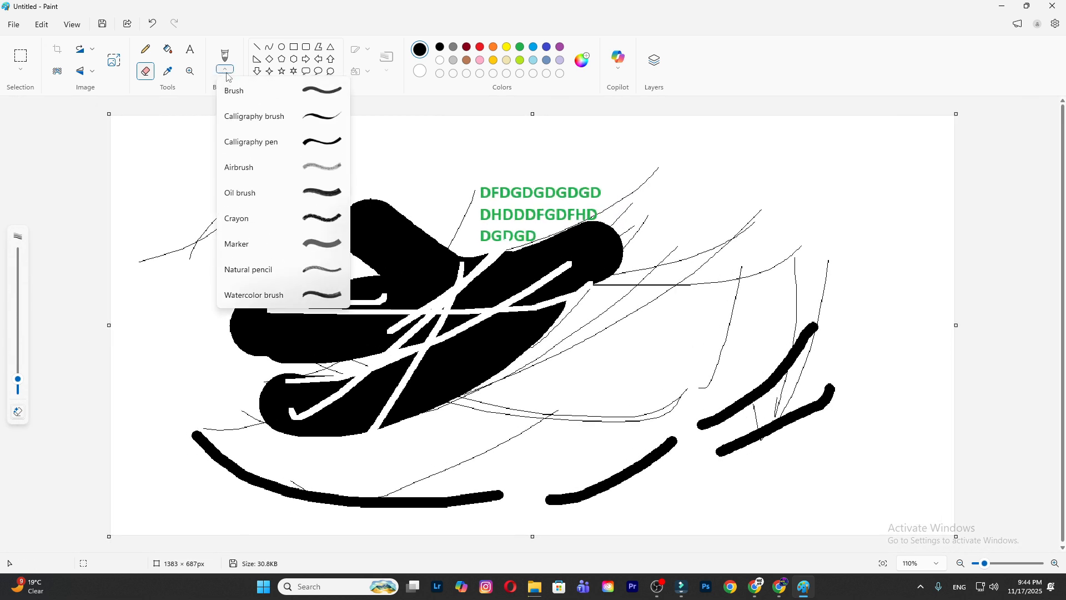
{"action": "left_click", "coordinate": [324, 96]}
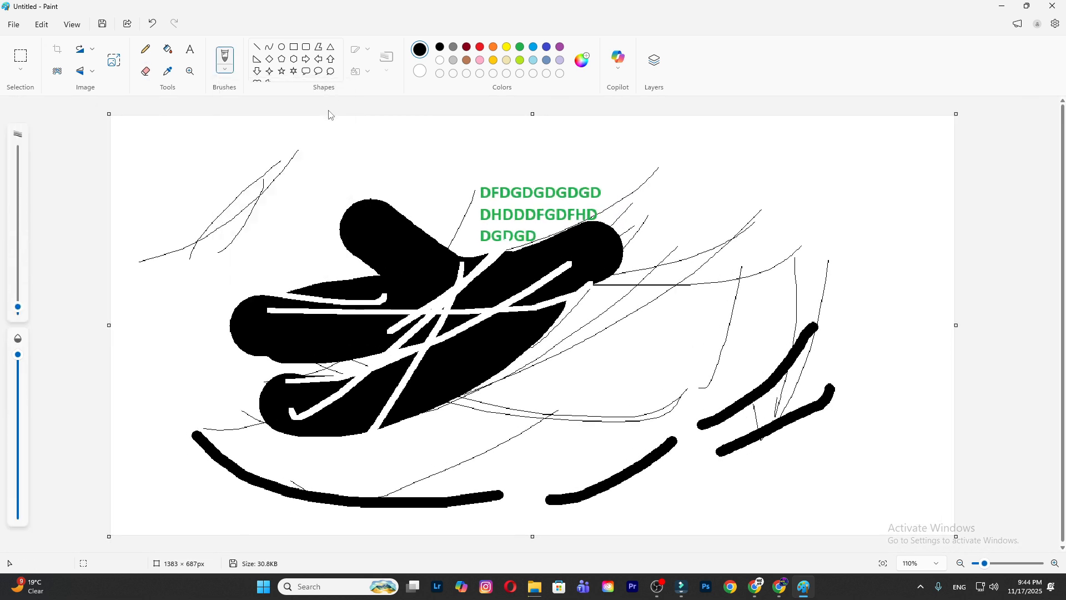
{"action": "left_click", "coordinate": [232, 77]}
{"action": "left_click", "coordinate": [346, 190]}
{"action": "left_click_drag", "start_coordinate": [670, 161], "coordinate": [655, 296]}
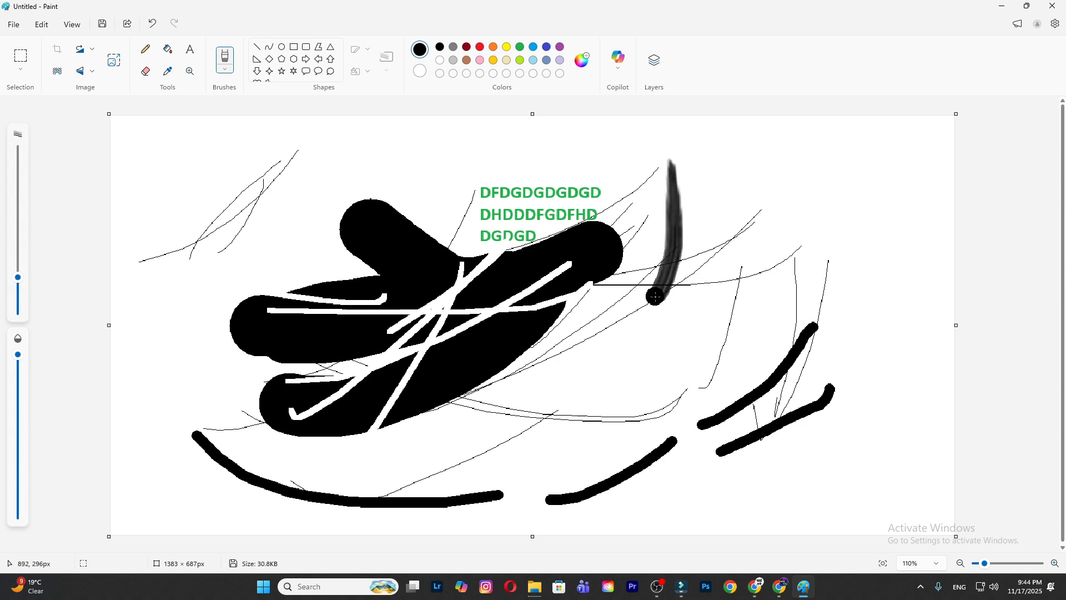
{"action": "left_click_drag", "start_coordinate": [766, 193], "coordinate": [725, 224]}
{"action": "left_click_drag", "start_coordinate": [759, 214], "coordinate": [627, 370]}
{"action": "left_click_drag", "start_coordinate": [519, 356], "coordinate": [831, 309]}
{"action": "left_click_drag", "start_coordinate": [826, 176], "coordinate": [675, 461]}
- Add five more Oil brush strokes in the canvas's upper-left area
{"action": "left_click_drag", "start_coordinate": [230, 197], "coordinate": [264, 365]}
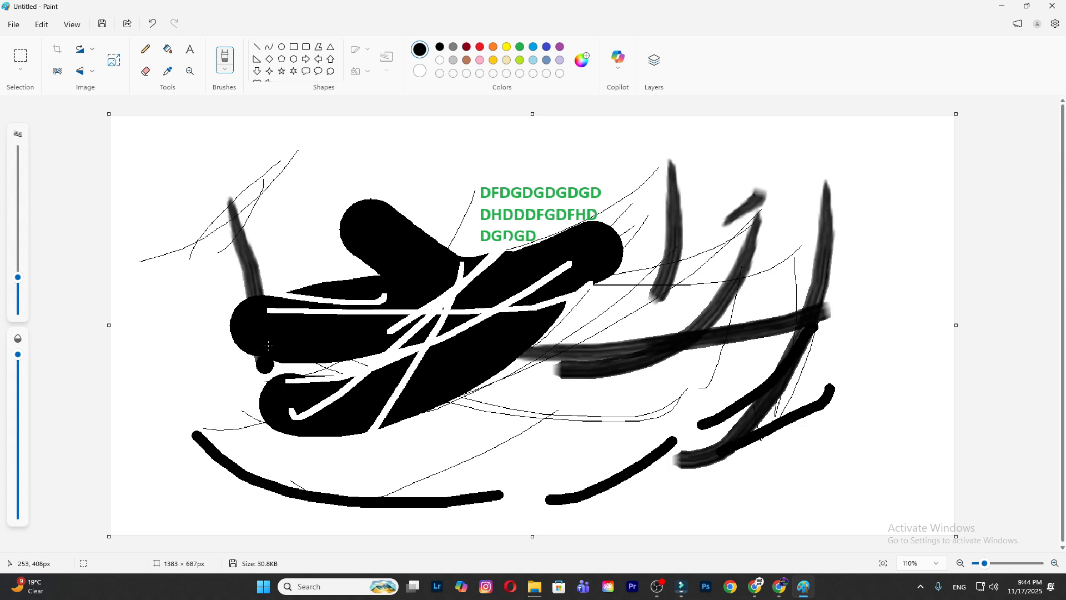
{"action": "left_click_drag", "start_coordinate": [210, 259], "coordinate": [239, 358]}
{"action": "left_click_drag", "start_coordinate": [233, 205], "coordinate": [133, 303]}
{"action": "mouse_move", "coordinate": [181, 213]}
{"action": "left_mouse_down"}
{"action": "mouse_move", "coordinate": [158, 242]}
{"action": "mouse_move", "coordinate": [196, 240]}
{"action": "left_mouse_up"}
{"action": "left_click_drag", "start_coordinate": [269, 138], "coordinate": [157, 143]}
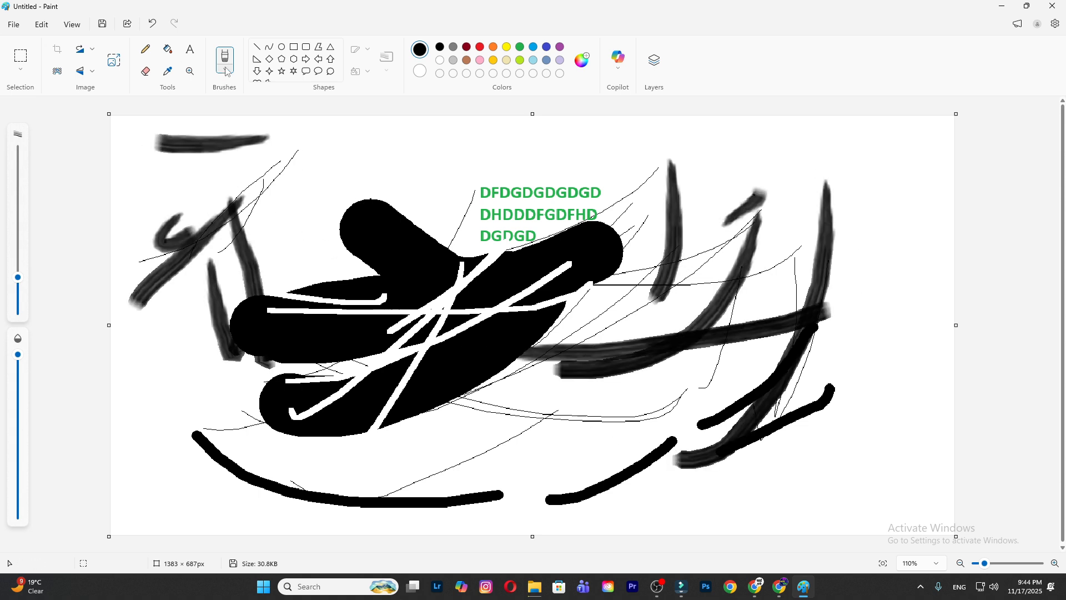
- Draw seven thin strokes with the Natural pencil brush over and around the thick black shapes
{"action": "left_click", "coordinate": [227, 72]}
{"action": "left_click", "coordinate": [265, 268]}
{"action": "mouse_move", "coordinate": [622, 376]}
{"action": "left_mouse_down"}
{"action": "mouse_move", "coordinate": [598, 401]}
{"action": "mouse_move", "coordinate": [452, 433]}
{"action": "left_mouse_up"}
{"action": "left_click_drag", "start_coordinate": [534, 428], "coordinate": [308, 410]}
{"action": "left_click_drag", "start_coordinate": [491, 240], "coordinate": [389, 332]}
{"action": "left_click_drag", "start_coordinate": [455, 225], "coordinate": [322, 287]}
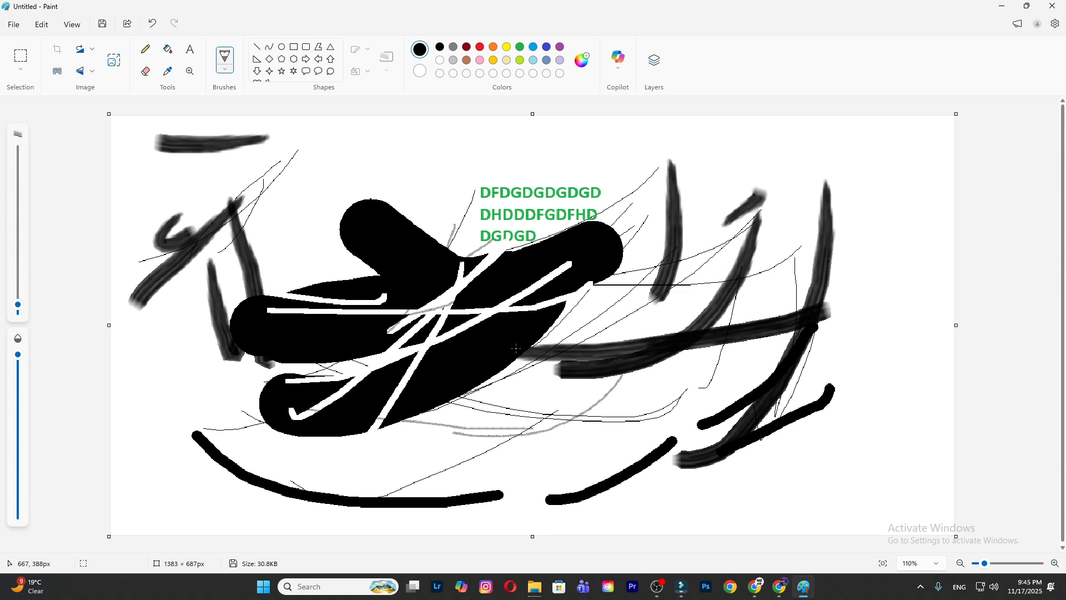
{"action": "left_click_drag", "start_coordinate": [330, 225], "coordinate": [344, 407]}
{"action": "left_click_drag", "start_coordinate": [253, 300], "coordinate": [469, 165]}
{"action": "mouse_move", "coordinate": [437, 194]}
{"action": "left_mouse_down"}
{"action": "mouse_move", "coordinate": [215, 368]}
{"action": "mouse_move", "coordinate": [498, 261]}
{"action": "left_mouse_up"}
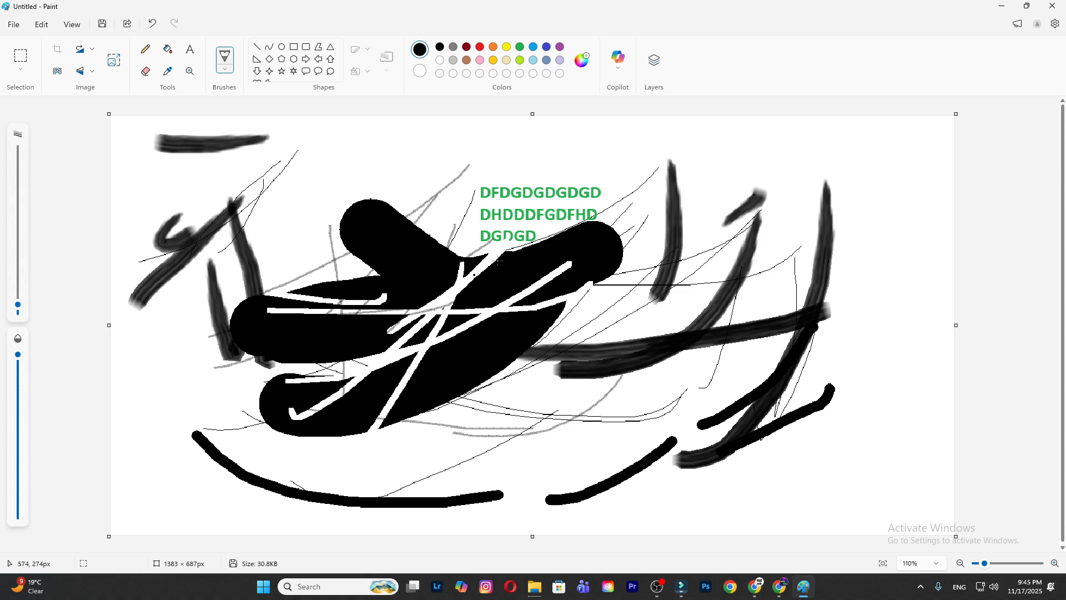
- Undo all the strokes and the text until the canvas is blank
{"action": "key", "text": "ctrl+z"}
{"action": "key", "text": "ctrl+z"}
{"action": "key", "text": "ctrl+z"}
{"action": "key", "text": "ctrl+z"}
{"action": "key", "text": "ctrl+z"}
{"action": "key", "text": "ctrl+z"}
{"action": "key", "text": "ctrl+z"}
{"action": "key", "text": "ctrl+z"}
{"action": "key", "text": "ctrl+z"}
{"action": "key", "text": "ctrl+z"}
{"action": "key", "text": "ctrl+z"}
{"action": "key", "text": "ctrl+z"}
{"action": "key", "text": "ctrl+z"}
{"action": "key", "text": "ctrl+z"}
{"action": "key", "text": "ctrl+z"}
{"action": "key", "text": "ctrl+z"}
{"action": "key", "text": "ctrl+z"}
{"action": "key", "text": "ctrl+z"}
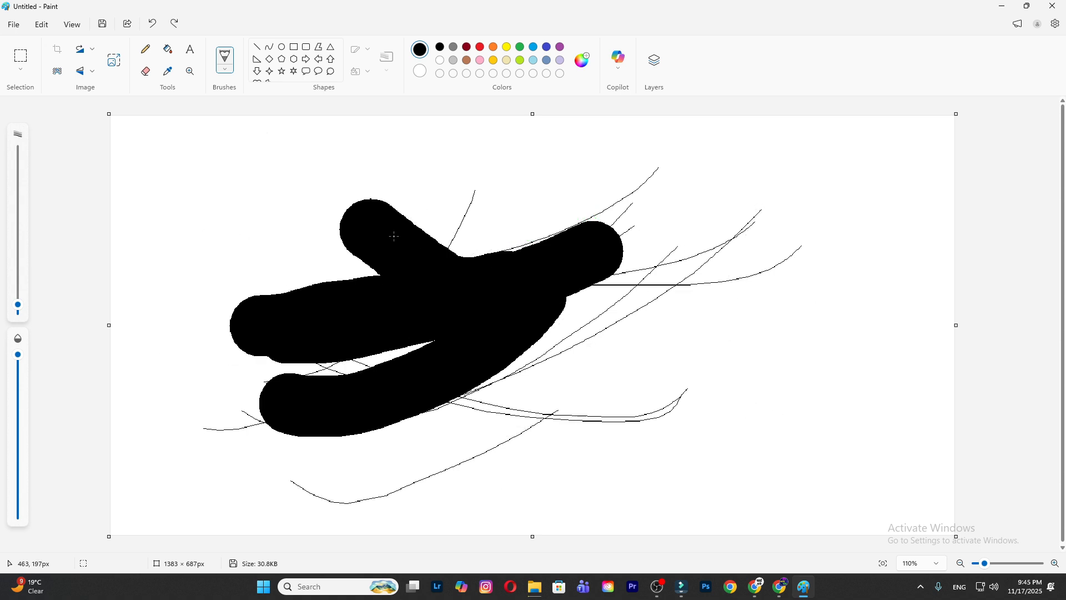
- Draw several six-pointed stars of different sizes across the canvas, and undo them all
{"action": "scroll", "coordinate": [300, 65], "scroll_direction": "down", "scroll_amount": 1}
{"action": "left_click", "coordinate": [293, 60]}
{"action": "left_click_drag", "start_coordinate": [340, 221], "coordinate": [518, 301]}
{"action": "mouse_move", "coordinate": [160, 184]}
{"action": "left_mouse_down"}
{"action": "mouse_move", "coordinate": [351, 364]}
{"action": "mouse_move", "coordinate": [376, 371]}
{"action": "left_mouse_up"}
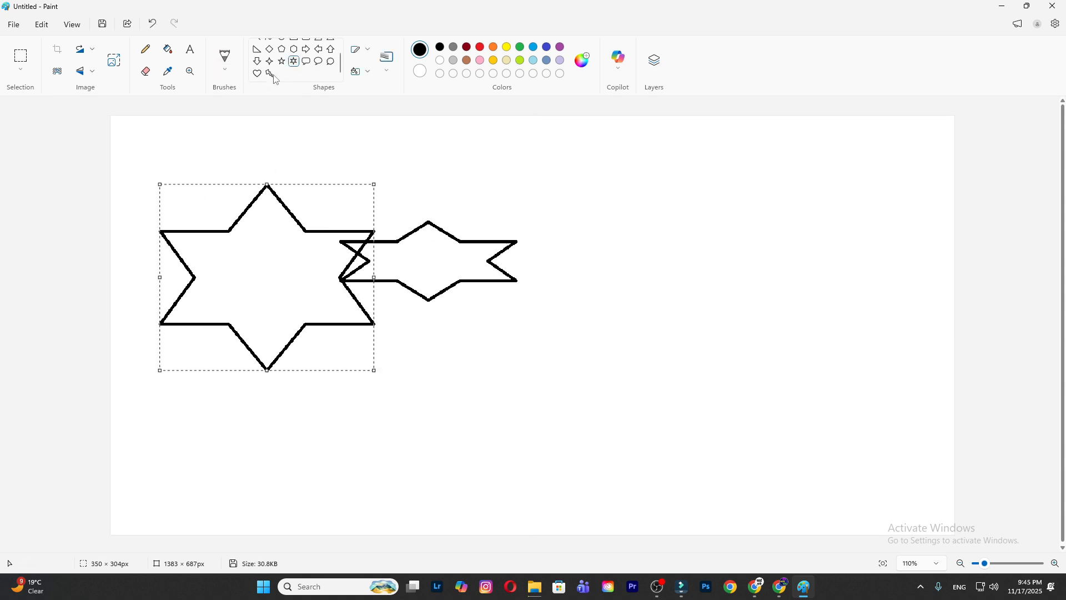
{"action": "left_click_drag", "start_coordinate": [598, 168], "coordinate": [752, 340]}
{"action": "left_click_drag", "start_coordinate": [802, 210], "coordinate": [876, 310]}
{"action": "left_click_drag", "start_coordinate": [519, 352], "coordinate": [732, 530]}
{"action": "key", "text": "ctrl+z"}
{"action": "key", "text": "ctrl+z"}
{"action": "key", "text": "ctrl+z"}
{"action": "key", "text": "ctrl+z"}
{"action": "key", "text": "ctrl+z"}
- Draw a flag rectangle about 236 × 123 px near the canvas's upper middle and a vertical pole line about 419 px long from its upper-left corner
{"action": "scroll", "coordinate": [307, 78], "scroll_direction": "up", "scroll_amount": 1}
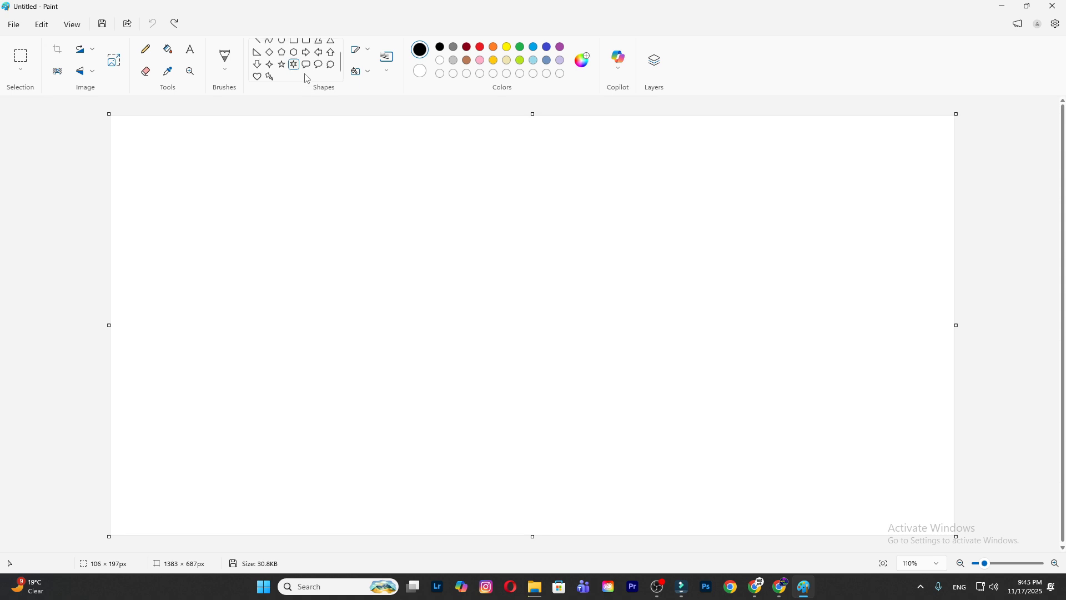
{"action": "left_click", "coordinate": [294, 47]}
{"action": "mouse_move", "coordinate": [418, 134]}
{"action": "left_mouse_down"}
{"action": "mouse_move", "coordinate": [463, 200]}
{"action": "mouse_move", "coordinate": [571, 200]}
{"action": "mouse_move", "coordinate": [562, 209]}
{"action": "left_mouse_up"}
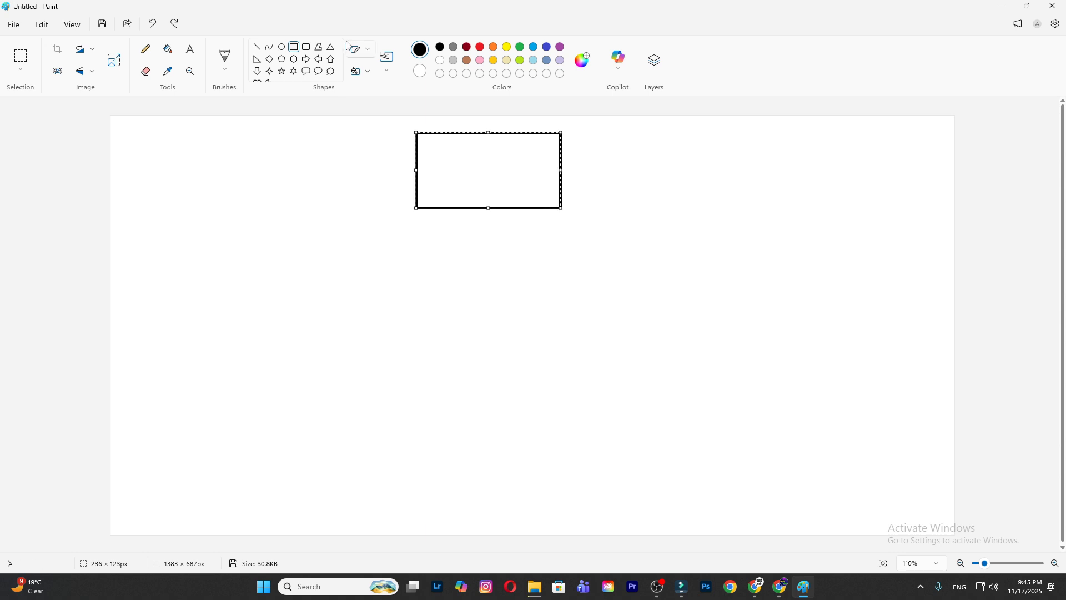
{"action": "left_click", "coordinate": [258, 47]}
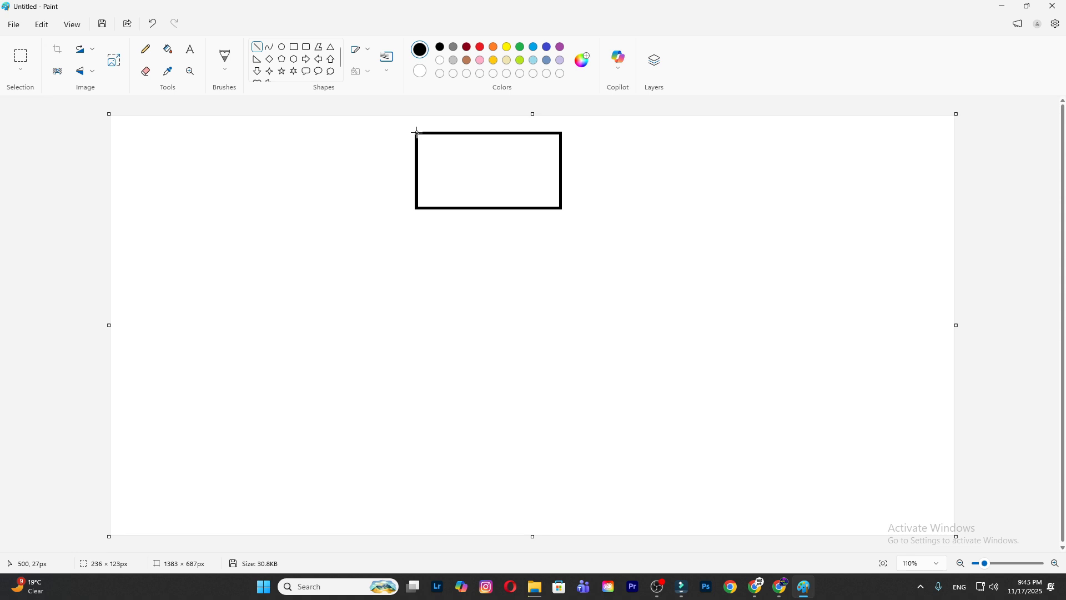
{"action": "left_click_drag", "start_coordinate": [417, 133], "coordinate": [417, 389]}
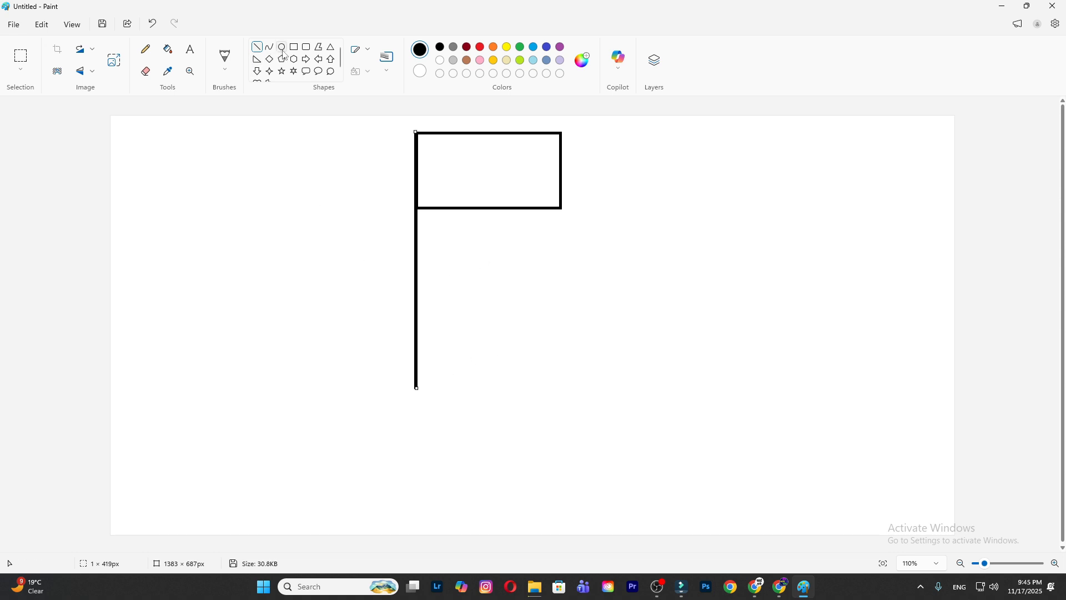
{"action": "left_click", "coordinate": [258, 48]}
{"action": "left_click_drag", "start_coordinate": [419, 160], "coordinate": [562, 158]}
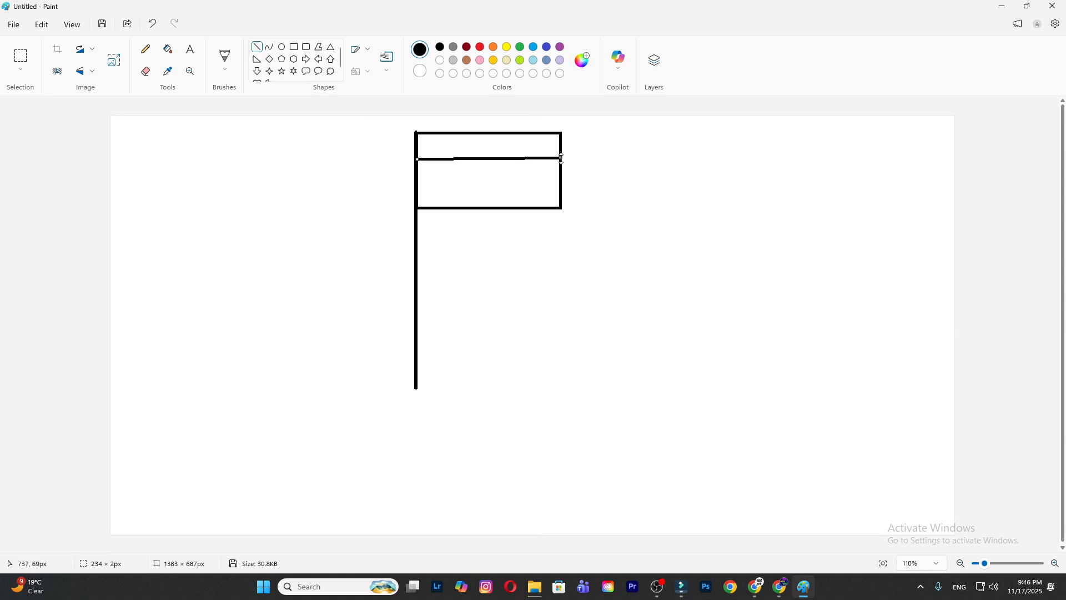
{"action": "key", "text": "ctrl+z"}
- Divide the flag into three bands with two flat horizontal rectangles about 237 px wide
{"action": "left_click_drag", "start_coordinate": [417, 159], "coordinate": [563, 163]}
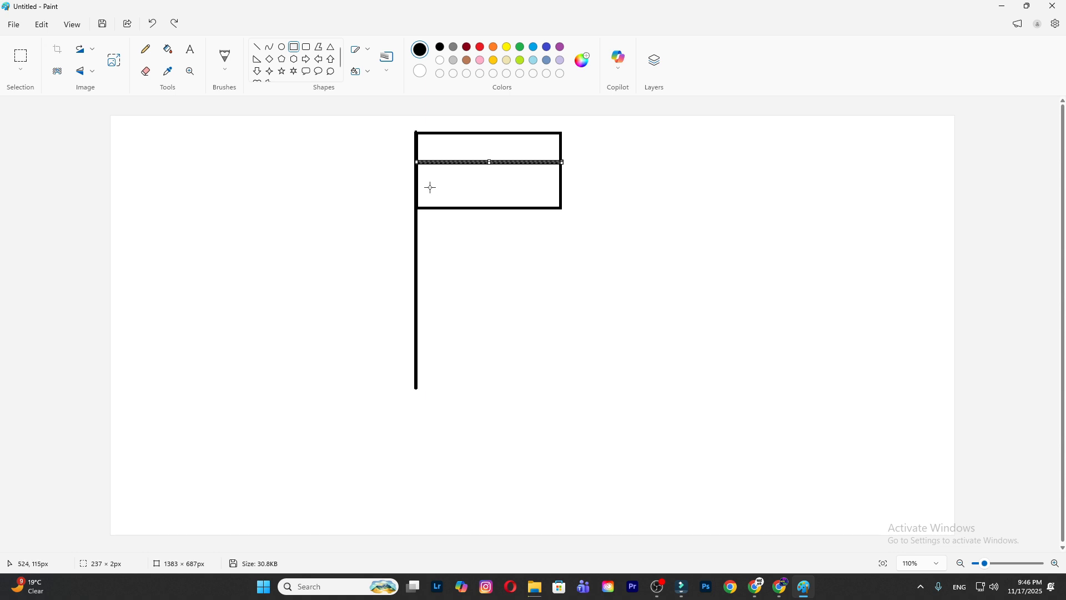
{"action": "left_click_drag", "start_coordinate": [417, 190], "coordinate": [562, 191]}
{"action": "left_click", "coordinate": [564, 234]}
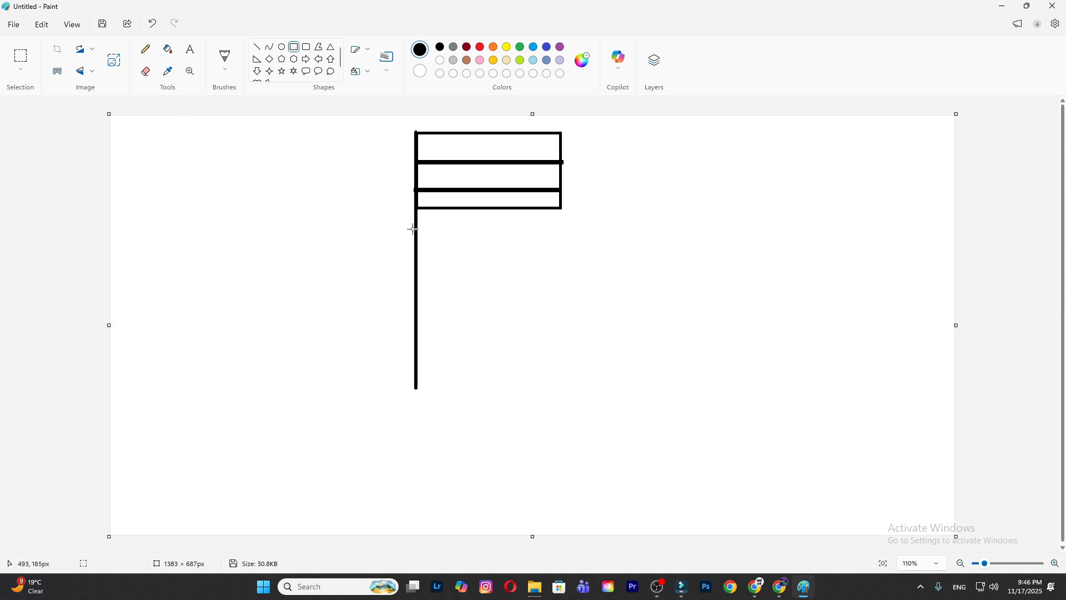
- Erase the ends of the dividing stripes that stick out past the pole and the flag's right edge
{"action": "scroll", "coordinate": [414, 228], "scroll_direction": "up", "scroll_amount": 8}
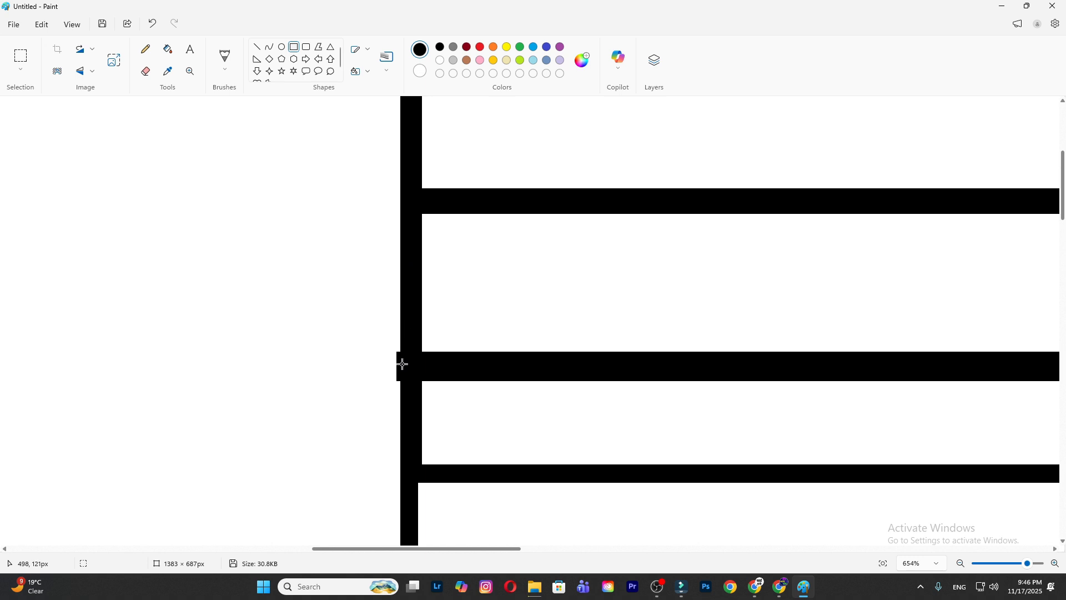
{"action": "left_click", "coordinate": [146, 71]}
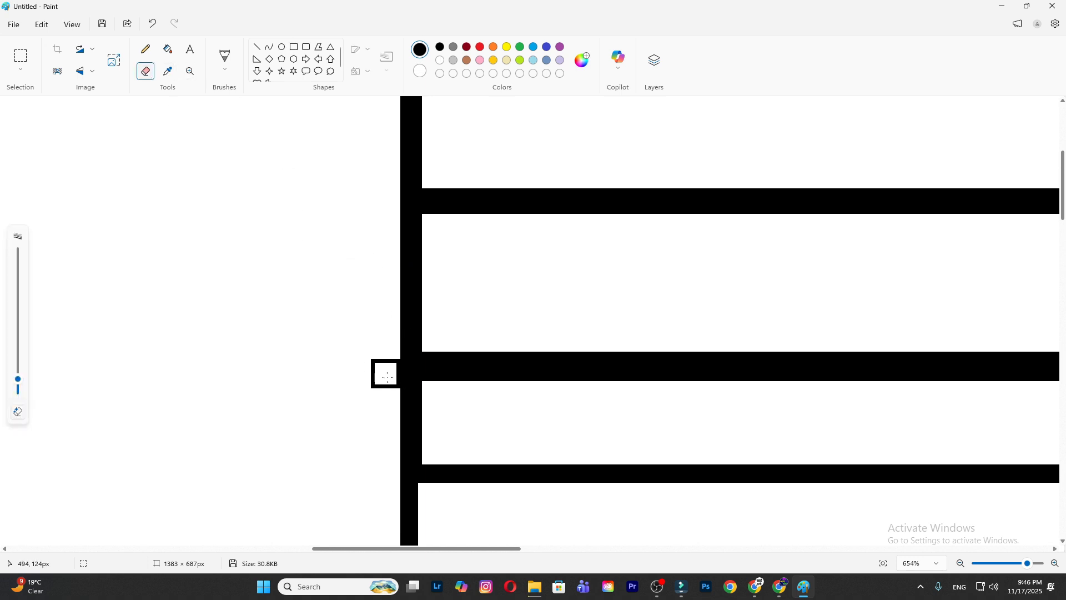
{"action": "left_click_drag", "start_coordinate": [407, 549], "coordinate": [549, 528]}
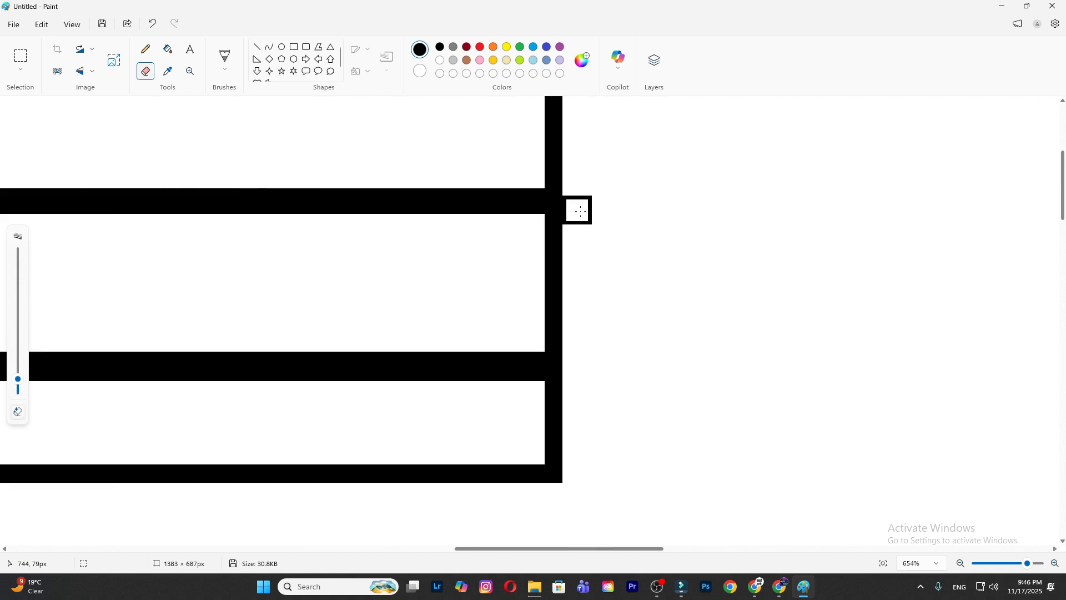
{"action": "scroll", "coordinate": [614, 286], "scroll_direction": "down", "scroll_amount": 3}
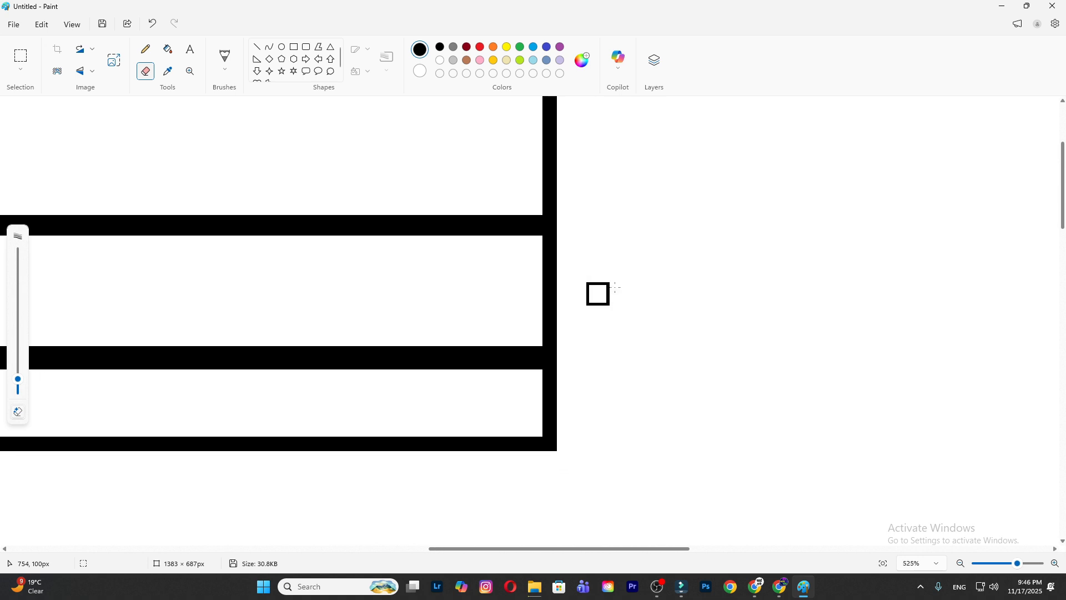
{"action": "scroll", "coordinate": [728, 236], "scroll_direction": "down", "scroll_amount": 8}
{"action": "scroll", "coordinate": [718, 247], "scroll_direction": "up", "scroll_amount": 5}
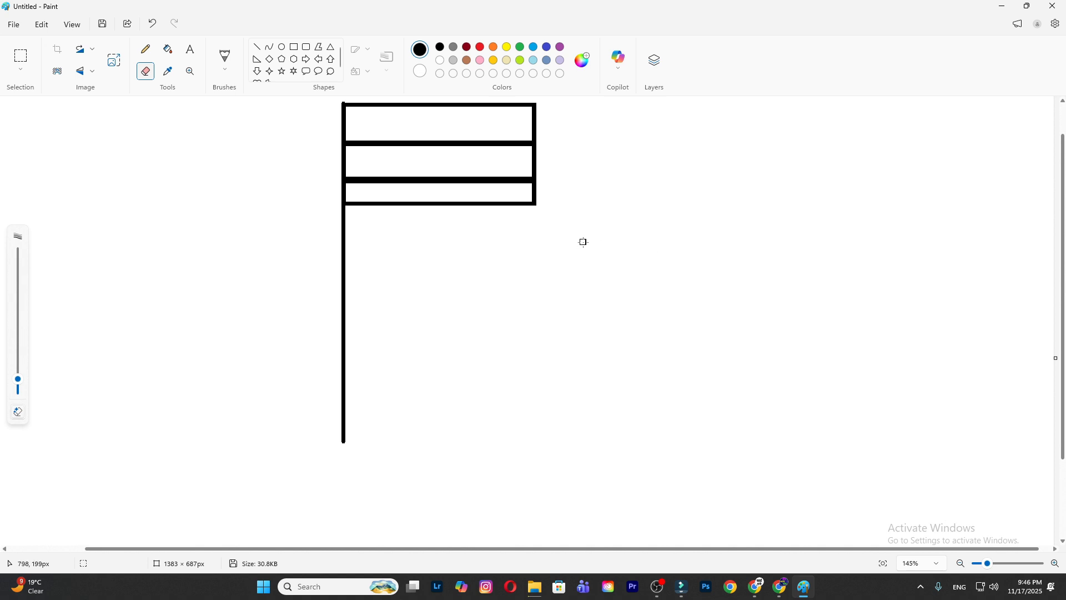
{"action": "scroll", "coordinate": [583, 241], "scroll_direction": "up", "scroll_amount": 1}
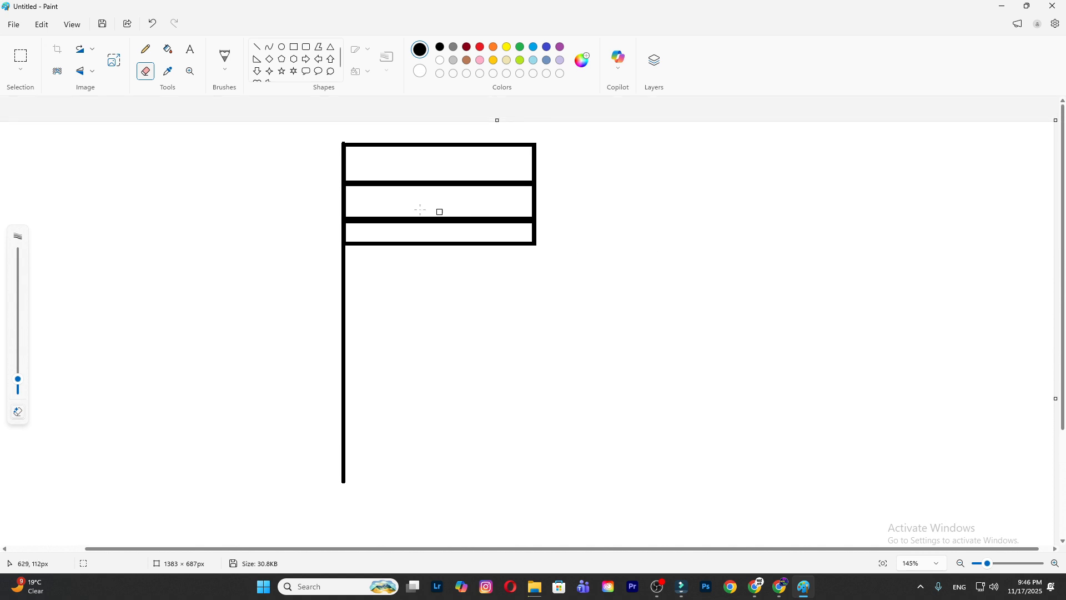
- Draw an oval about 37 × 44 px in the centre of the middle band and add straight crossing spokes inside it
{"action": "left_click", "coordinate": [284, 48]}
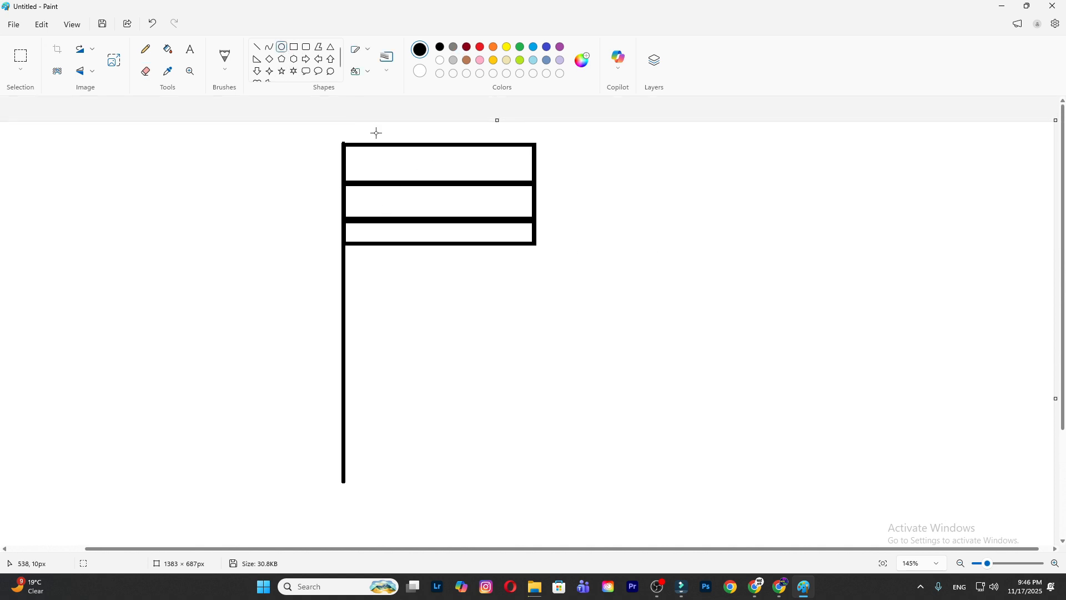
{"action": "left_click_drag", "start_coordinate": [415, 183], "coordinate": [446, 220]}
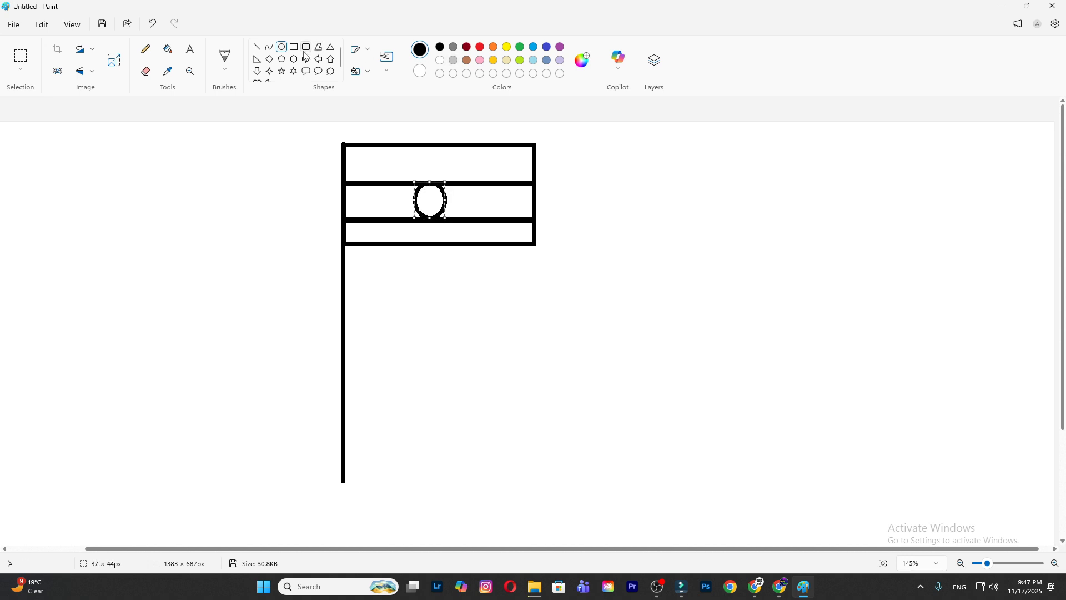
{"action": "left_click", "coordinate": [259, 47]}
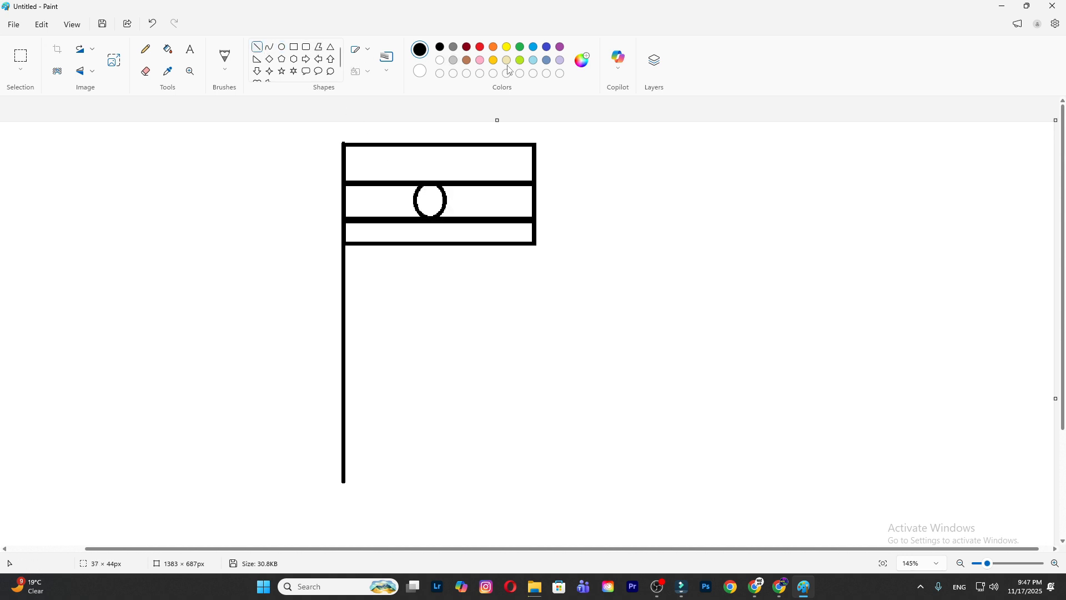
{"action": "mouse_move", "coordinate": [431, 187]}
{"action": "left_mouse_down"}
{"action": "mouse_move", "coordinate": [431, 216]}
{"action": "mouse_move", "coordinate": [446, 201]}
{"action": "mouse_move", "coordinate": [417, 215]}
{"action": "mouse_move", "coordinate": [447, 216]}
{"action": "left_mouse_up"}
{"action": "scroll", "coordinate": [371, 266], "scroll_direction": "down", "scroll_amount": 3}
{"action": "scroll", "coordinate": [355, 222], "scroll_direction": "up", "scroll_amount": 3}
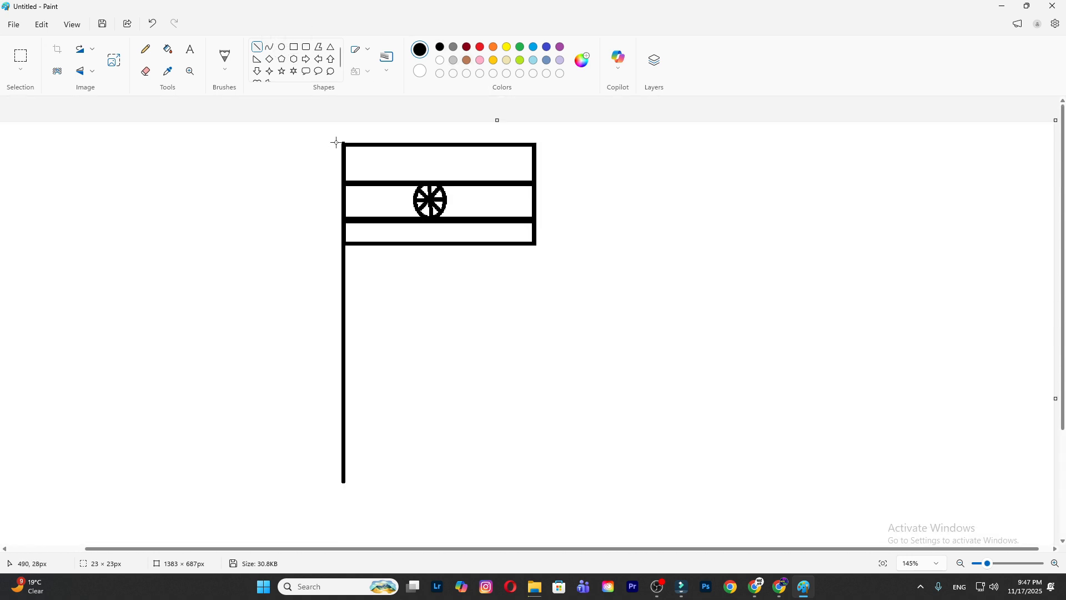
- Draw an S-shaped curve from the pole's top to its base, bent left in the upper half and right in the lower half
{"action": "left_click", "coordinate": [270, 47]}
{"action": "left_click_drag", "start_coordinate": [345, 144], "coordinate": [350, 480]}
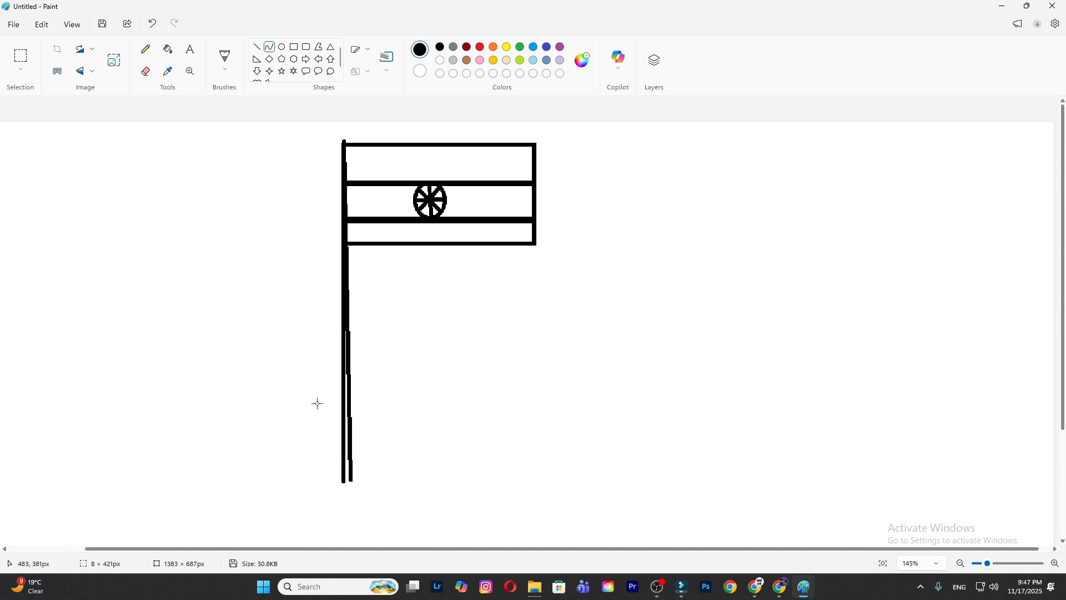
{"action": "left_click", "coordinate": [298, 329]}
{"action": "left_click", "coordinate": [382, 368]}
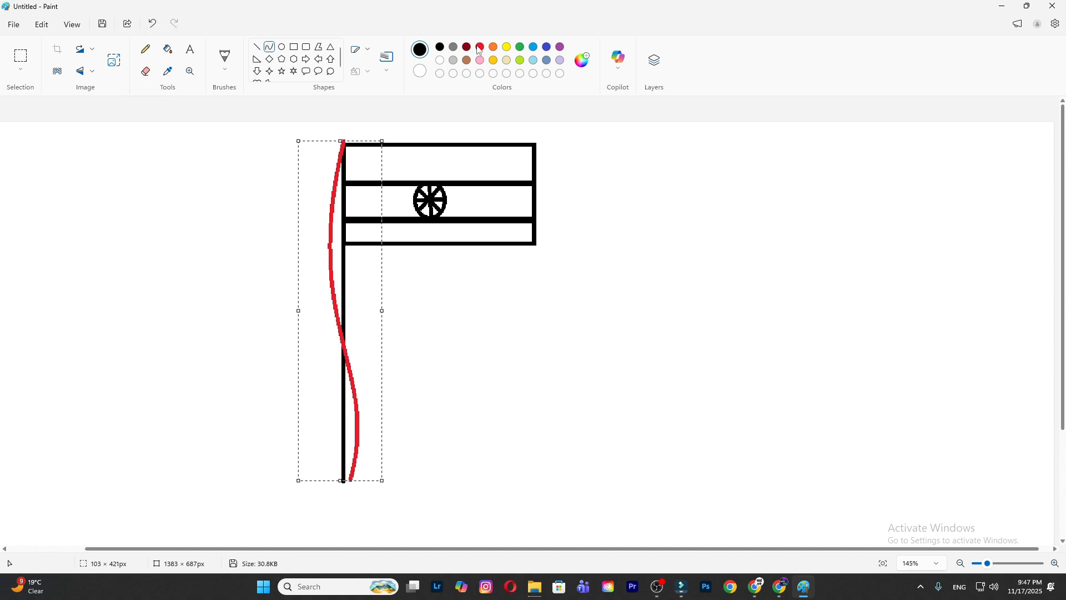
- Fill the flag's upper band with gold
{"action": "left_click", "coordinate": [173, 54]}
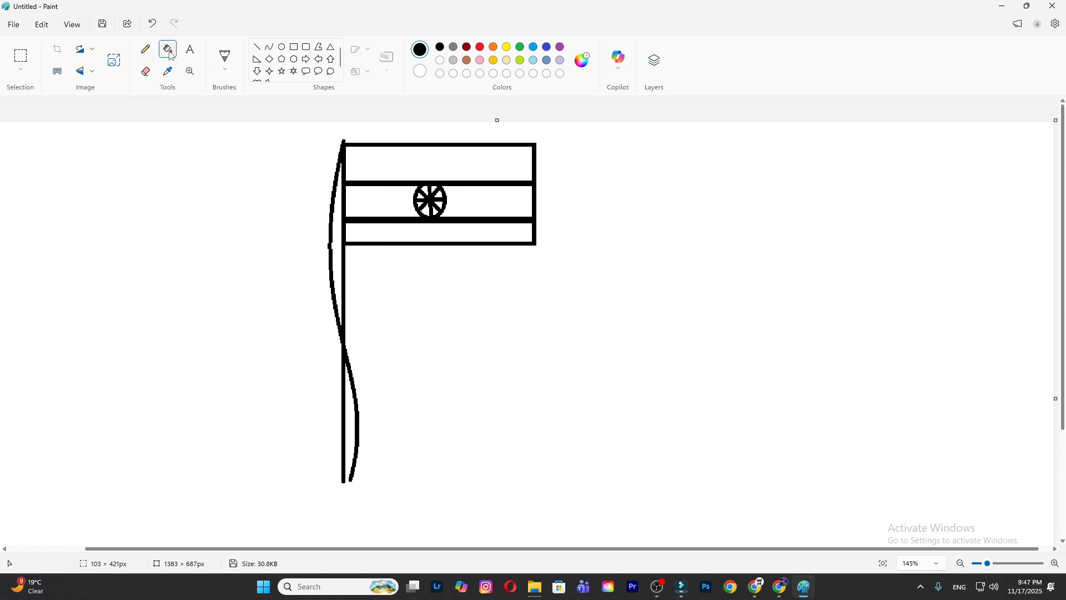
{"action": "left_click", "coordinate": [495, 60]}
{"action": "left_click", "coordinate": [502, 150]}
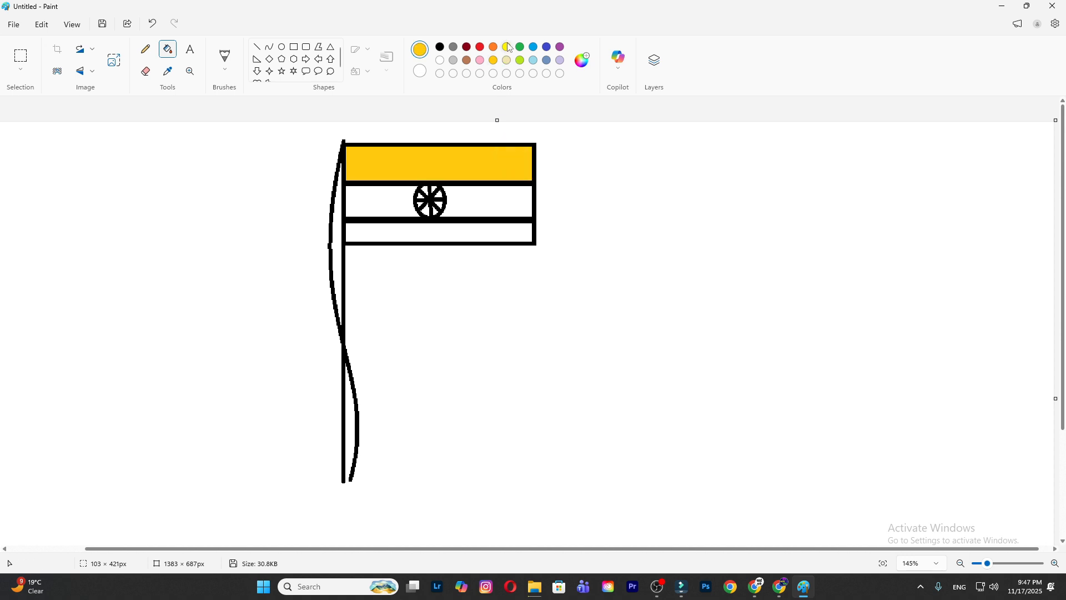
- Fill the flag's lower band with lime, and refill it with green
{"action": "left_click", "coordinate": [521, 60]}
{"action": "left_click", "coordinate": [516, 222]}
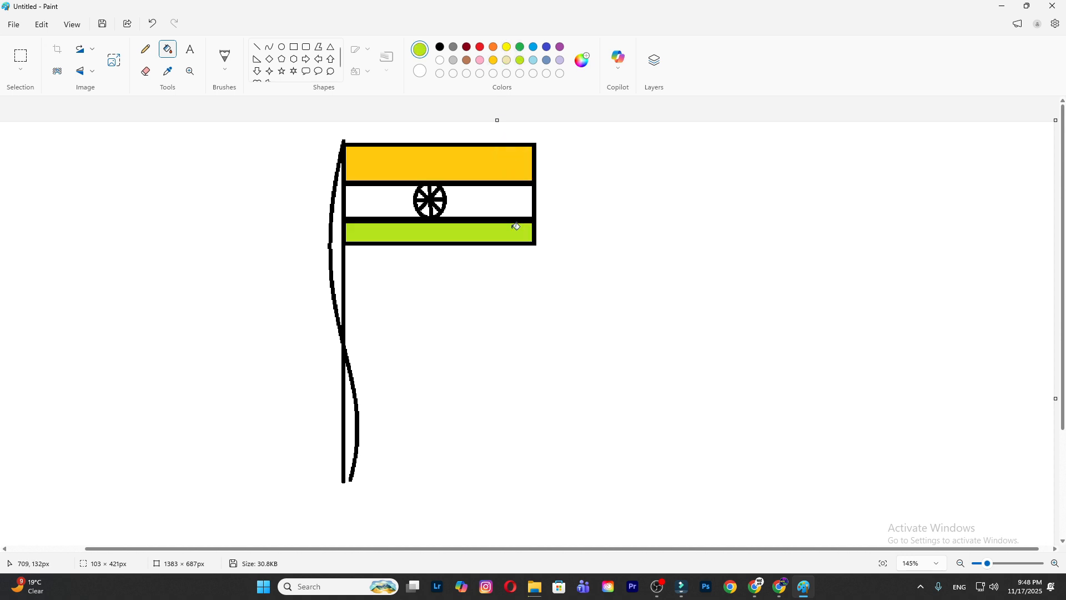
{"action": "left_click", "coordinate": [520, 47]}
{"action": "left_click", "coordinate": [506, 234]}
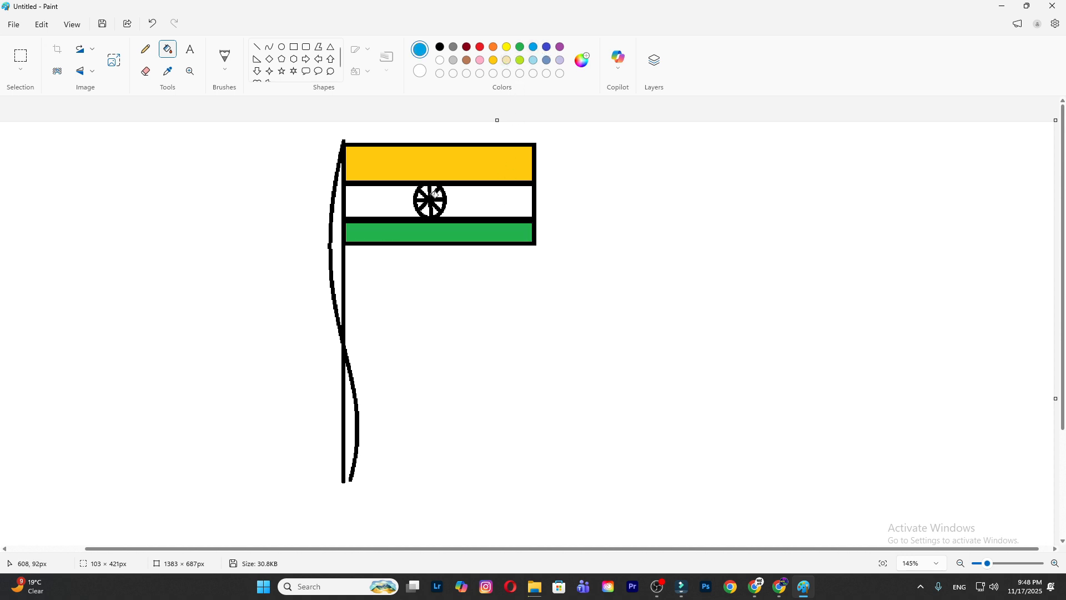
- Fill the white segments between the spokes of the wheel in the flag's middle band with blue
{"action": "scroll", "coordinate": [465, 226], "scroll_direction": "up", "scroll_amount": 6}
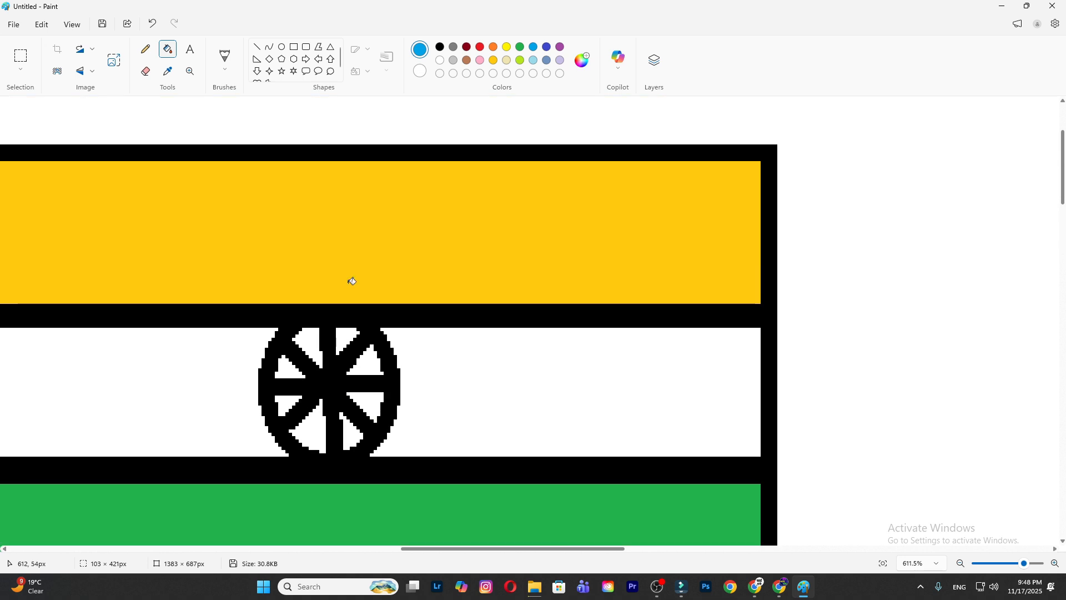
{"action": "left_click", "coordinate": [347, 338]}
{"action": "left_click", "coordinate": [371, 364]}
{"action": "left_click", "coordinate": [370, 404]}
{"action": "left_click", "coordinate": [352, 440]}
{"action": "left_click", "coordinate": [310, 427]}
{"action": "left_click", "coordinate": [285, 403]}
{"action": "left_click", "coordinate": [285, 371]}
{"action": "scroll", "coordinate": [405, 363], "scroll_direction": "down", "scroll_amount": 8}
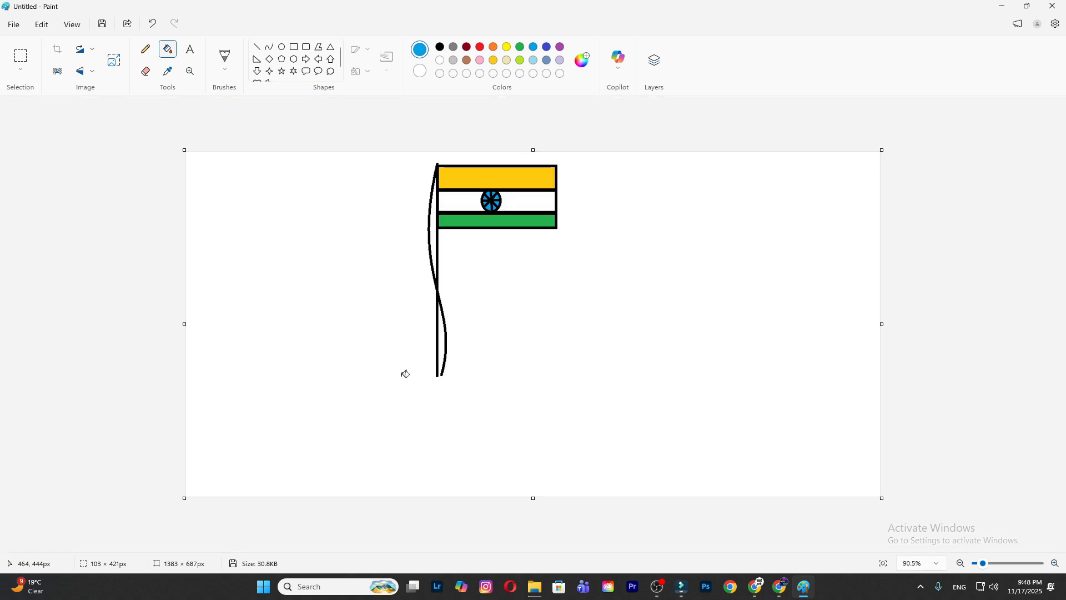
- Draw three stacked black-outlined rectangles beneath the pole, each wider than the one above, as a stepped base
{"action": "left_click", "coordinate": [294, 47]}
{"action": "left_click_drag", "start_coordinate": [412, 373], "coordinate": [473, 392]}
{"action": "key", "text": "ctrl+z"}
{"action": "left_click", "coordinate": [440, 46]}
{"action": "left_click_drag", "start_coordinate": [405, 378], "coordinate": [472, 387]}
{"action": "left_click_drag", "start_coordinate": [366, 389], "coordinate": [515, 404]}
{"action": "left_click_drag", "start_coordinate": [340, 406], "coordinate": [545, 422]}
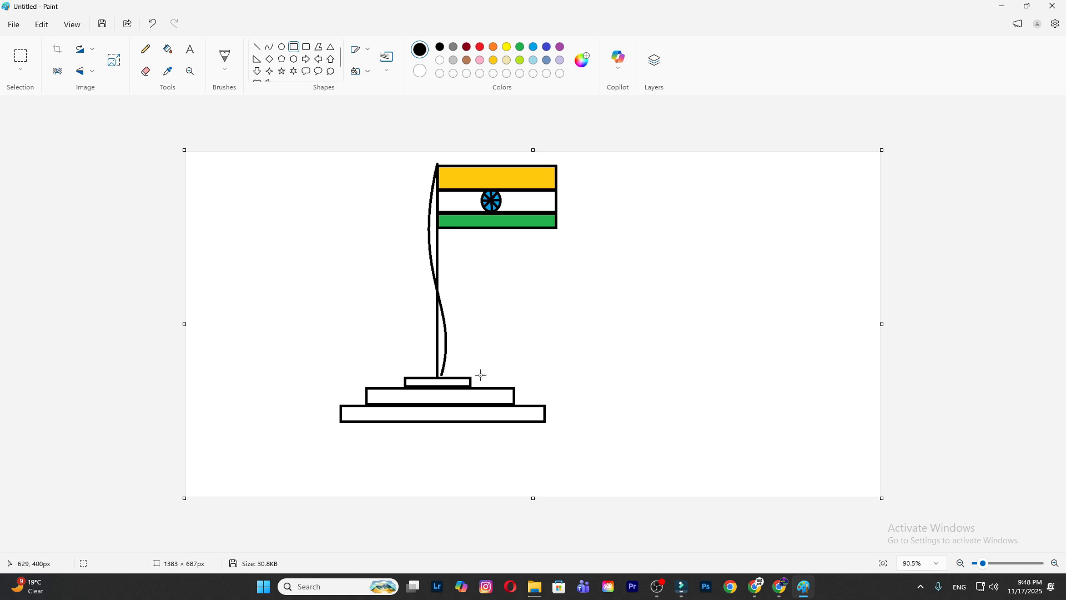
- Switch the shape outline to a textured style and draw an upright rectangle in the empty area right of the flag
{"action": "left_click", "coordinate": [361, 48]}
{"action": "left_click", "coordinate": [316, 74]}
{"action": "left_click_drag", "start_coordinate": [618, 250], "coordinate": [673, 386]}
{"action": "left_click_drag", "start_coordinate": [664, 294], "coordinate": [772, 282]}
{"action": "left_click_drag", "start_coordinate": [700, 260], "coordinate": [692, 275]}
{"action": "left_click", "coordinate": [793, 257]}
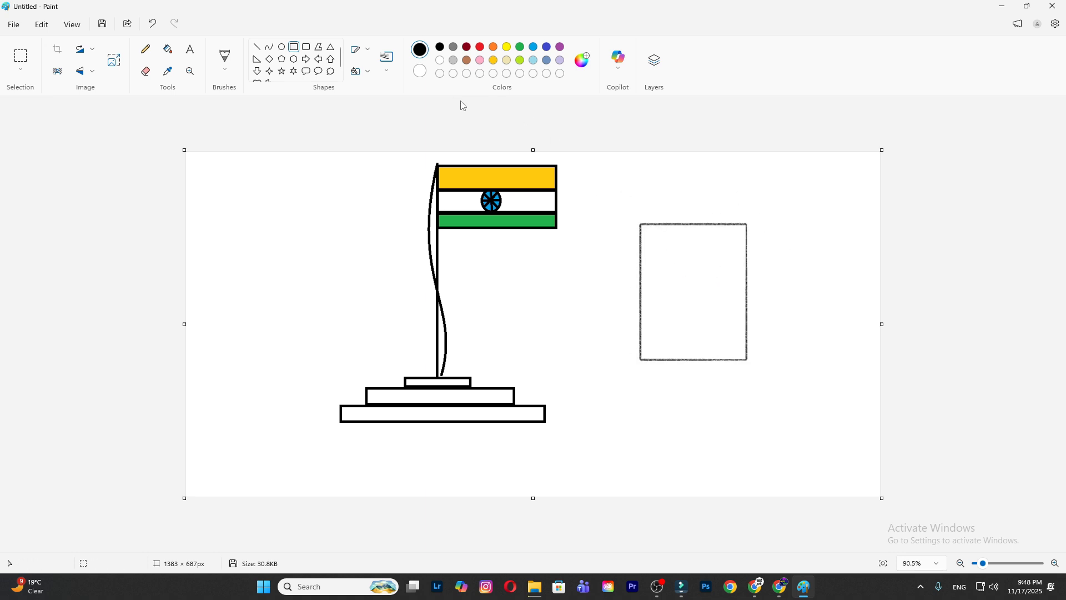
- Set the shape fill to Solid fill, draw a larger upright rectangle and place it left of the flagpole
{"action": "left_click", "coordinate": [368, 75]}
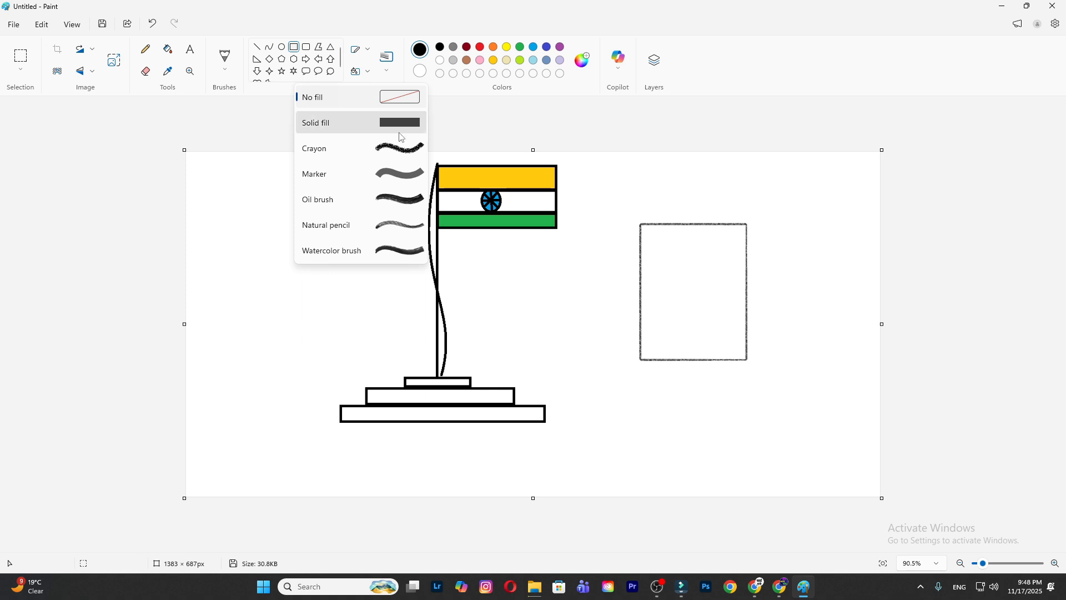
{"action": "left_click", "coordinate": [333, 121]}
{"action": "left_click_drag", "start_coordinate": [714, 218], "coordinate": [547, 410]}
{"action": "left_click_drag", "start_coordinate": [702, 281], "coordinate": [363, 243]}
{"action": "left_click", "coordinate": [791, 191]}
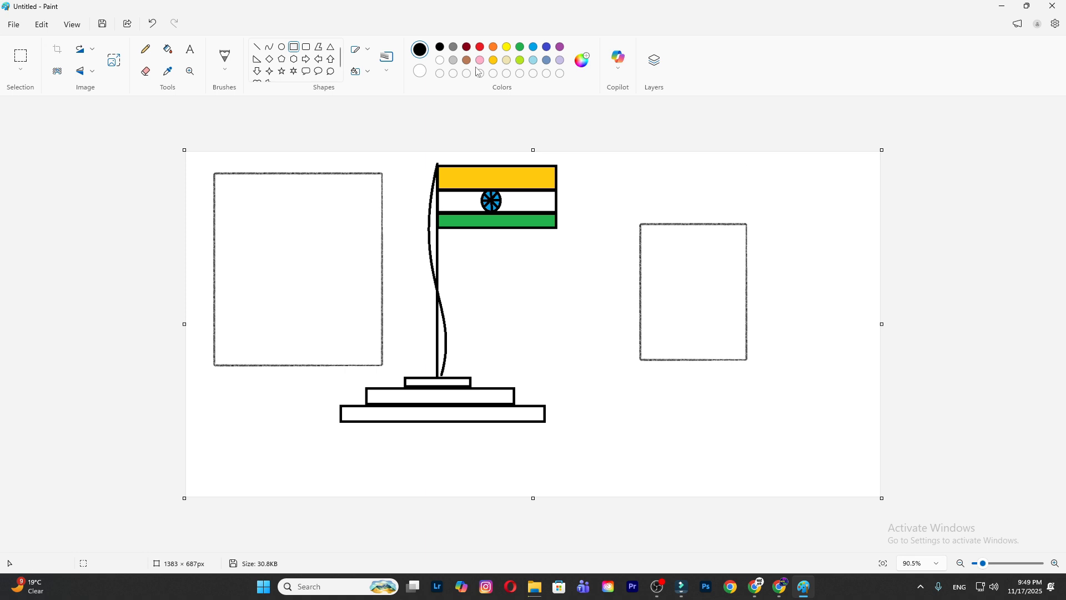
- Set the drawing colour to green, then open the custom colour editor and close it without choosing a colour
{"action": "left_click", "coordinate": [533, 60]}
{"action": "left_click", "coordinate": [520, 47]}
{"action": "left_click", "coordinate": [582, 60]}
{"action": "left_click", "coordinate": [707, 117]}
- Show the image's layers and examine the canvas background layer
{"action": "left_click", "coordinate": [655, 60]}
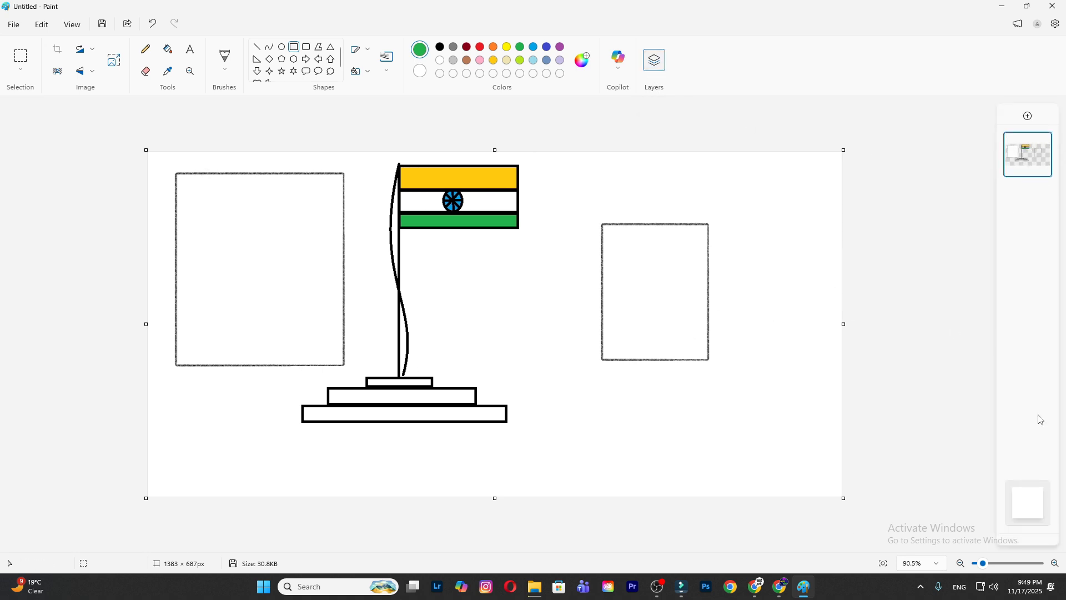
{"action": "left_click", "coordinate": [1040, 516]}
{"action": "left_click_drag", "start_coordinate": [478, 224], "coordinate": [462, 153]}
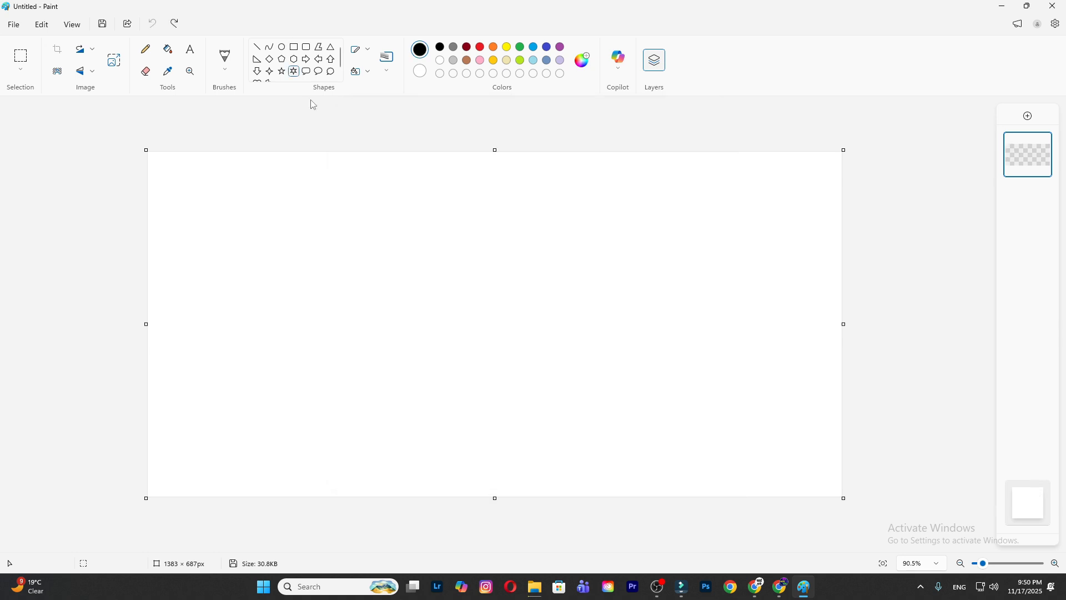